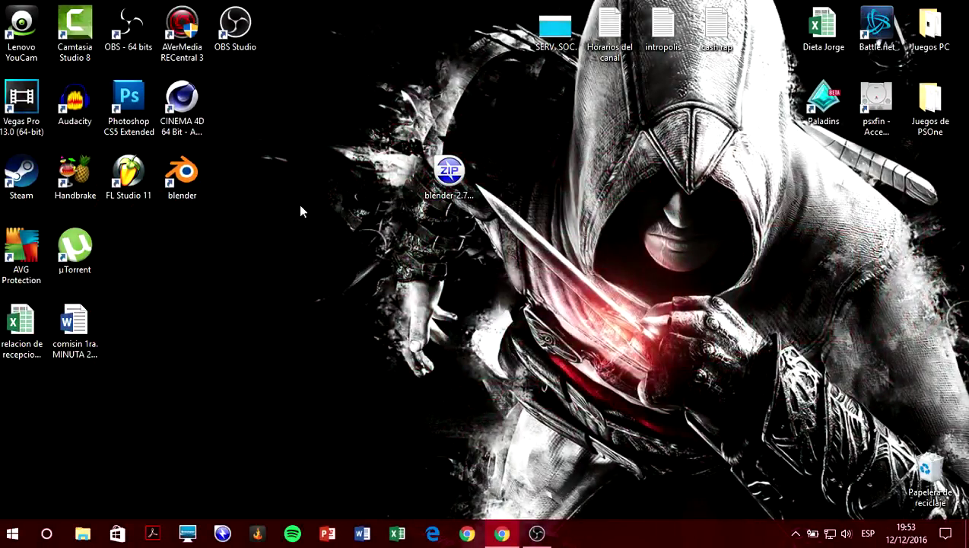
Restore the Chrome window showing YouTube's 'blender template' search results.
left_click_drag(204, 188, 194, 180)
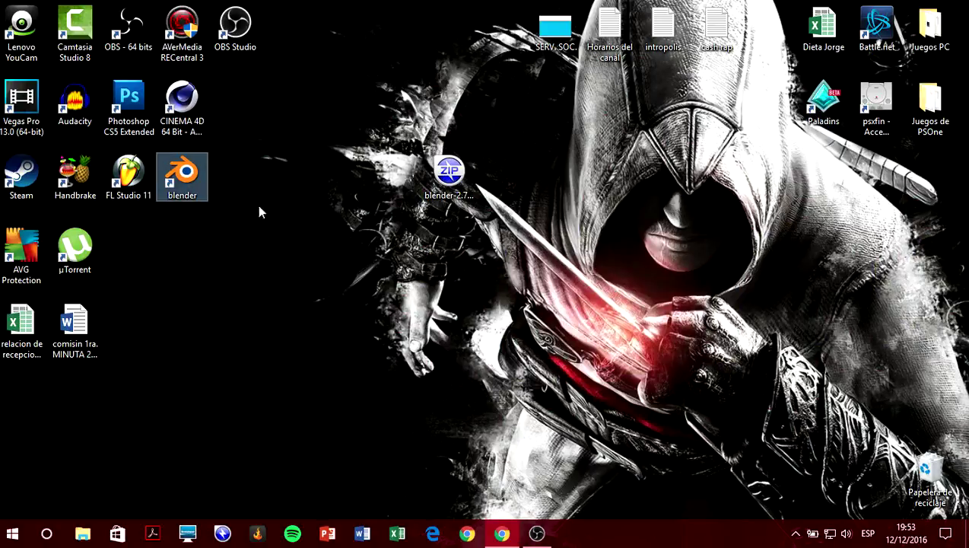
left_click(503, 534)
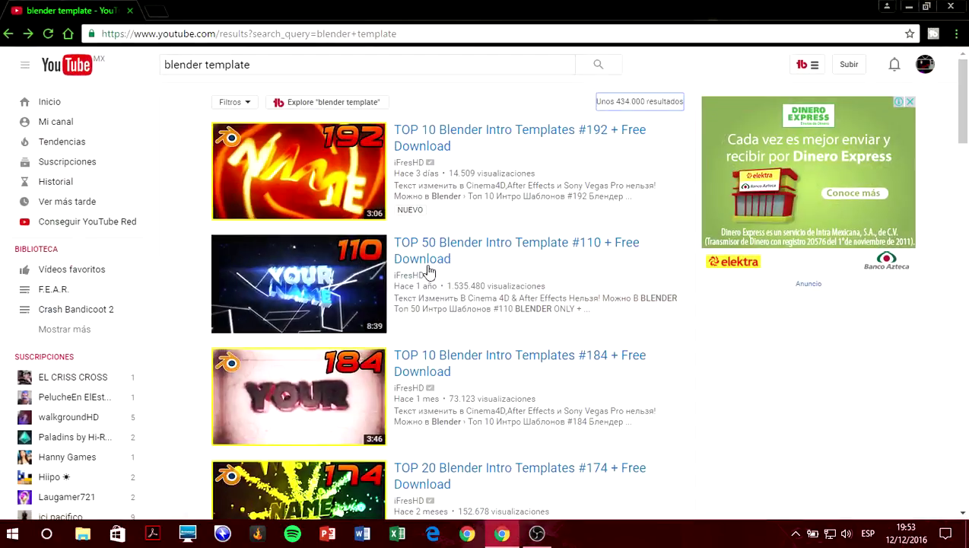
Search Google for 'blender' in a new tab.
left_click(159, 10)
type("b")
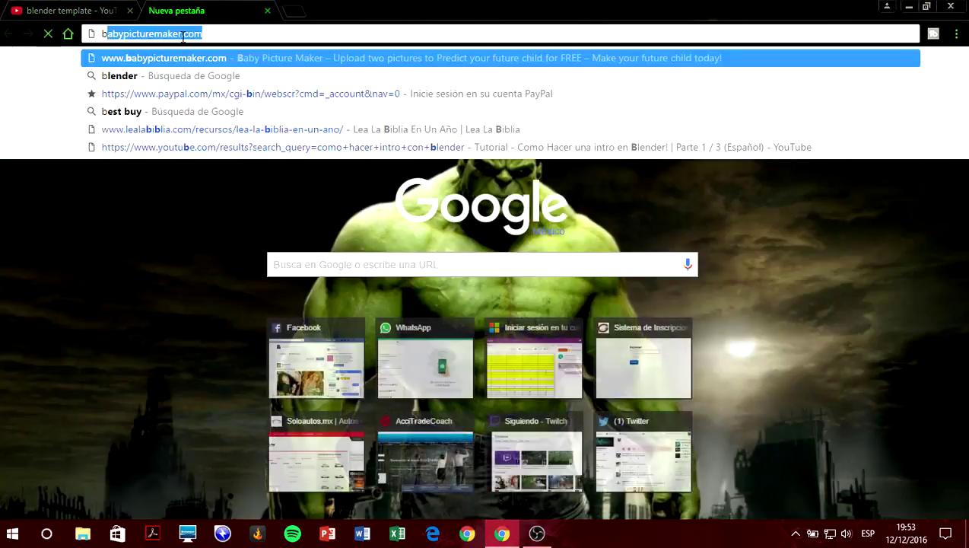
type("lender")
key("Return")
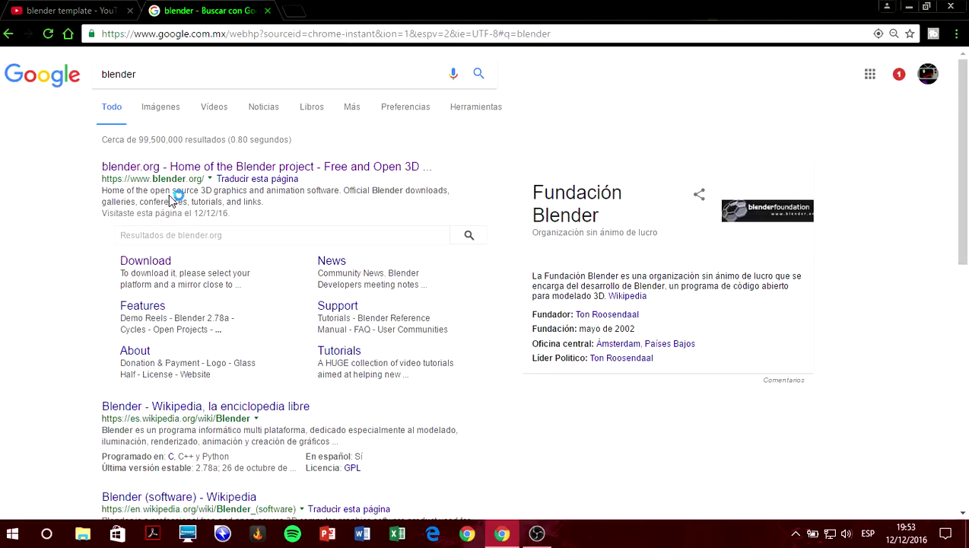
Go to blender.org's download page and browse the Blender 2.78a platform options.
left_click(178, 172)
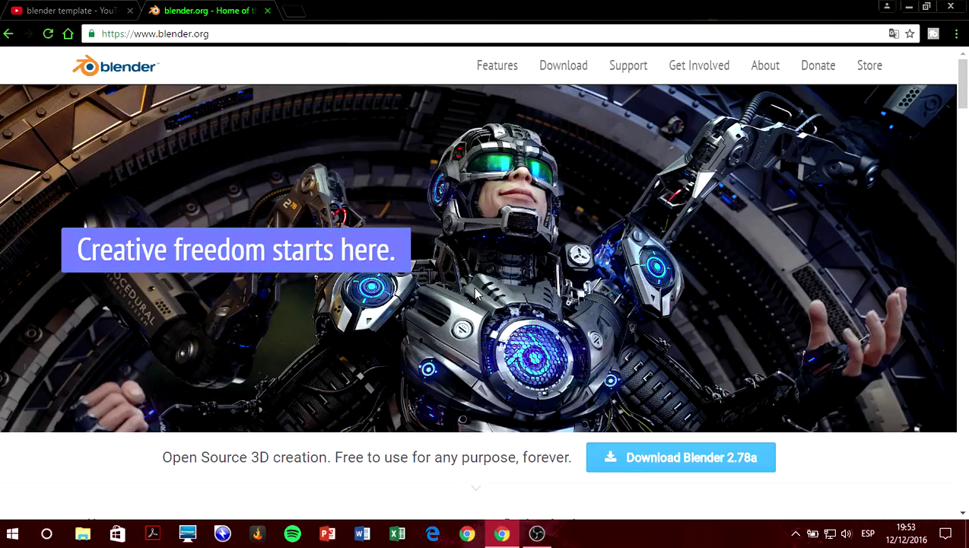
left_click(579, 75)
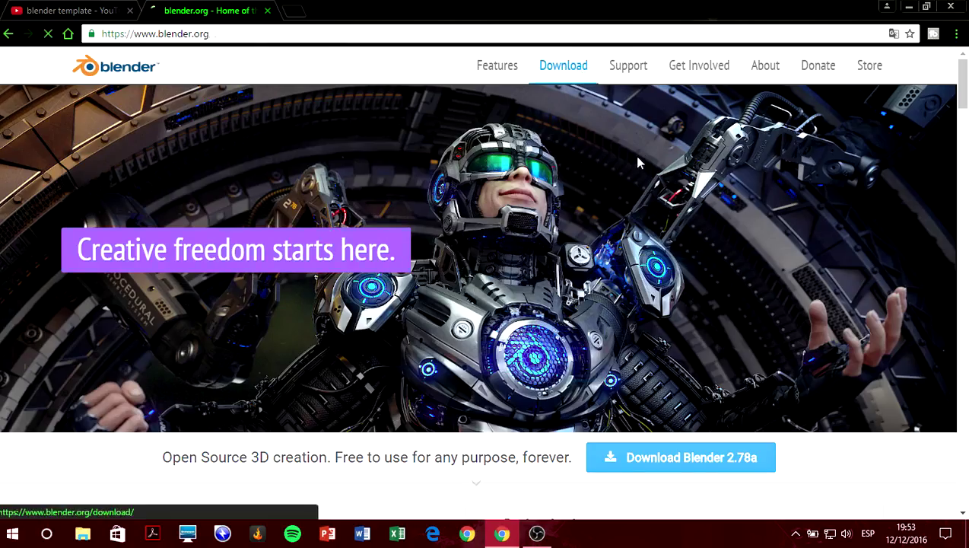
scroll(573, 292, "down", 3)
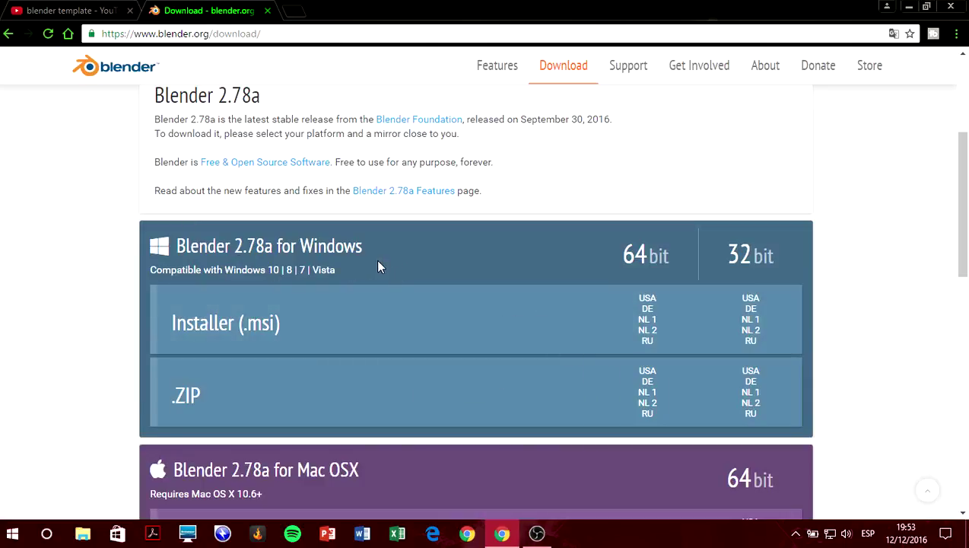
scroll(378, 270, "down", 1)
scroll(372, 282, "down", 2)
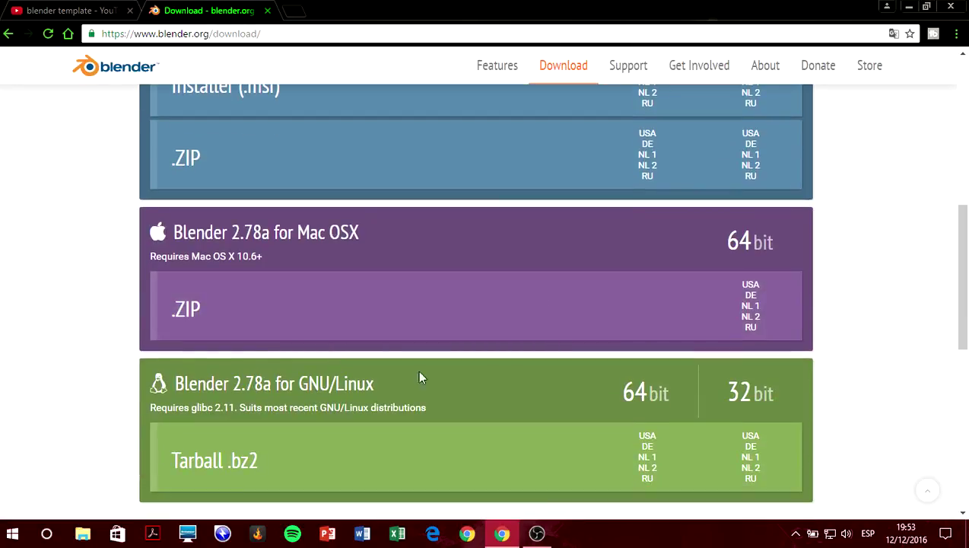
scroll(381, 384, "up", 3)
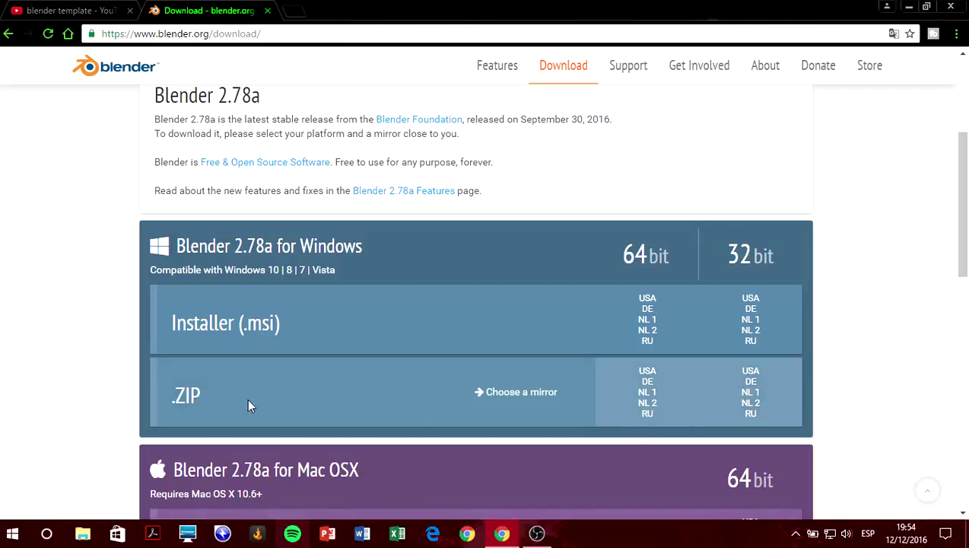
mouse_move(647, 380)
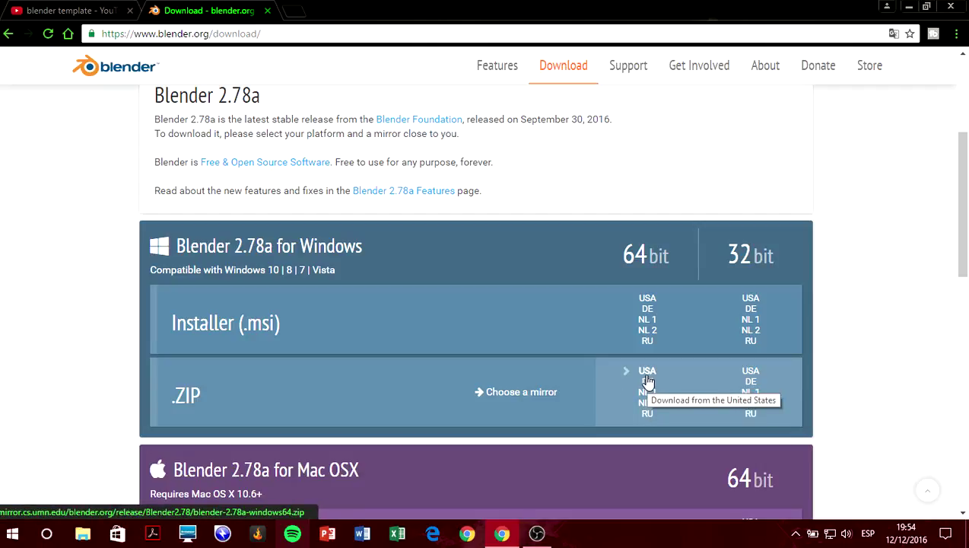
left_click(649, 378)
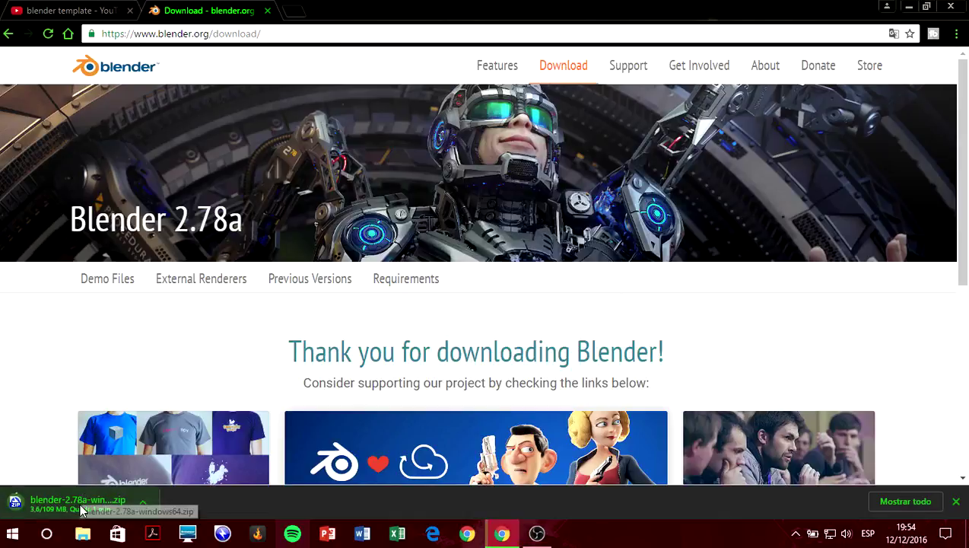
Cancel the new Blender zip download in Chrome.
right_click(82, 506)
left_click(134, 493)
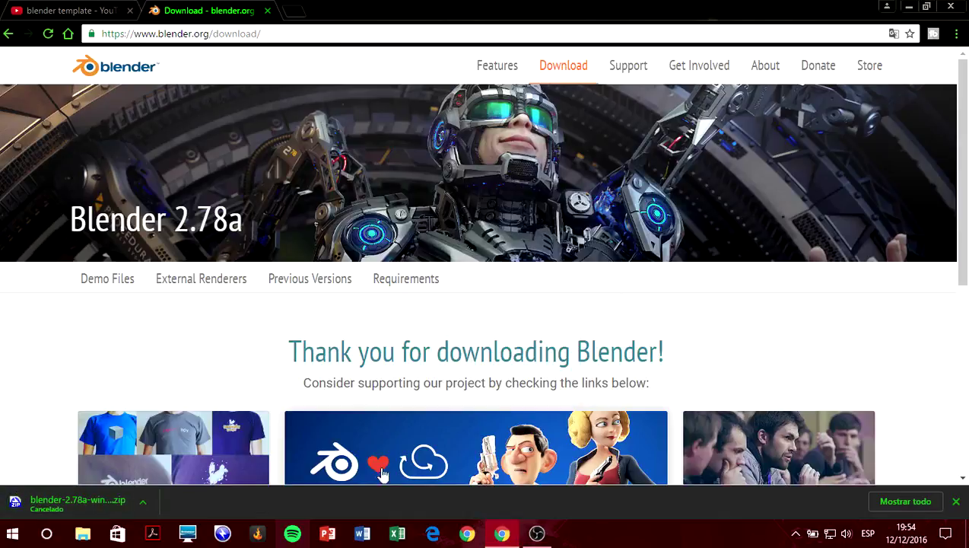
left_click(502, 533)
Extract blender-2.78a-windows64.zip on the desktop with 'Extraer aquí' and open the extracted folder.
mouse_move(449, 174)
left_mouse_down()
mouse_move(548, 175)
mouse_move(459, 174)
left_mouse_up()
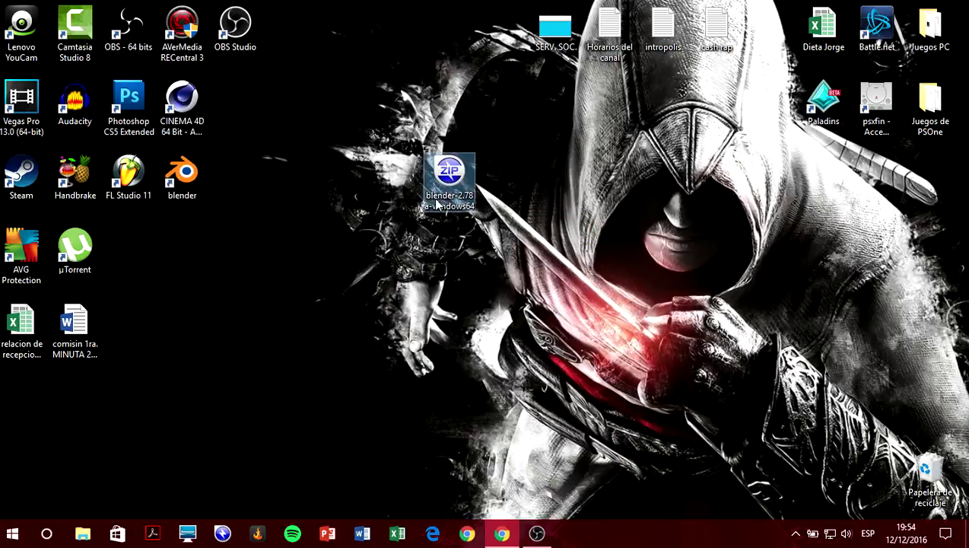
right_click(459, 174)
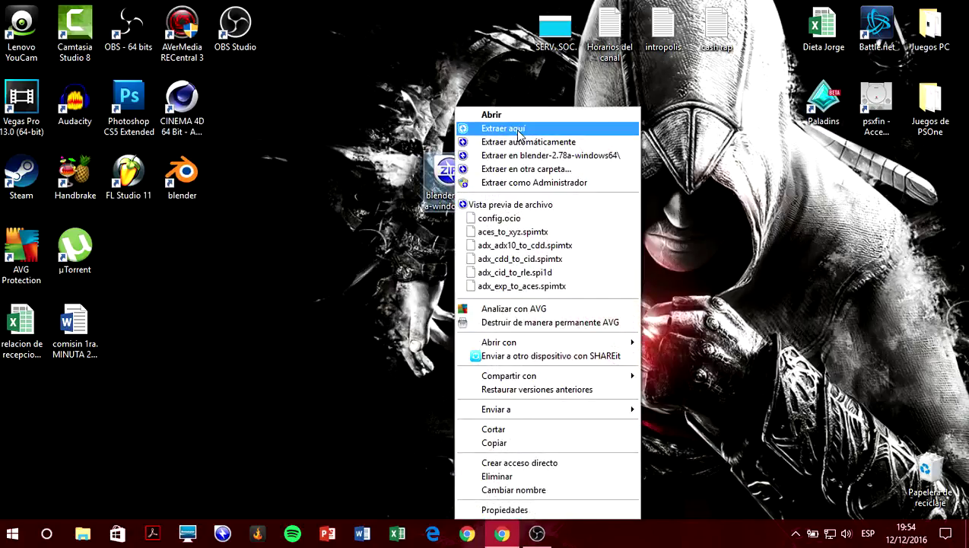
left_click(495, 128)
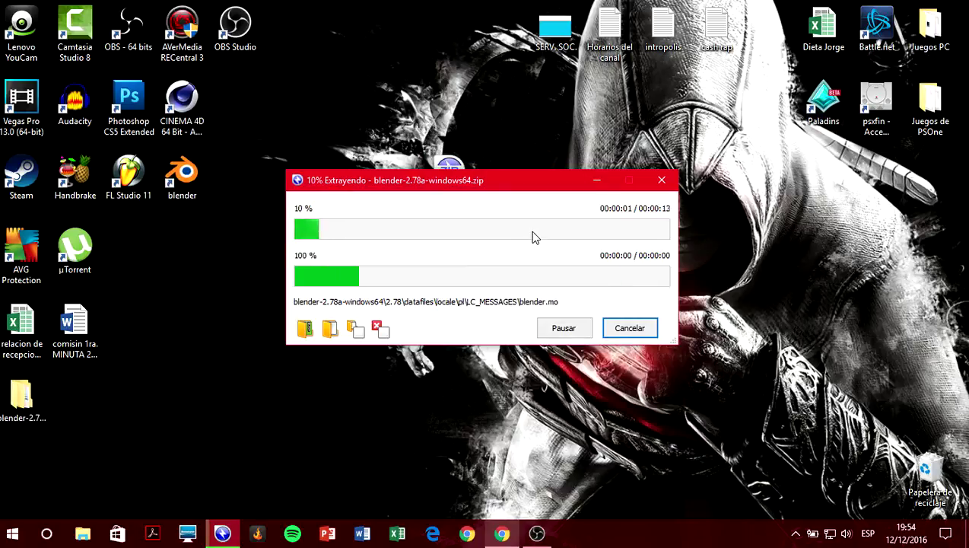
mouse_move(22, 396)
left_mouse_down()
mouse_move(555, 137)
mouse_move(533, 168)
left_mouse_up()
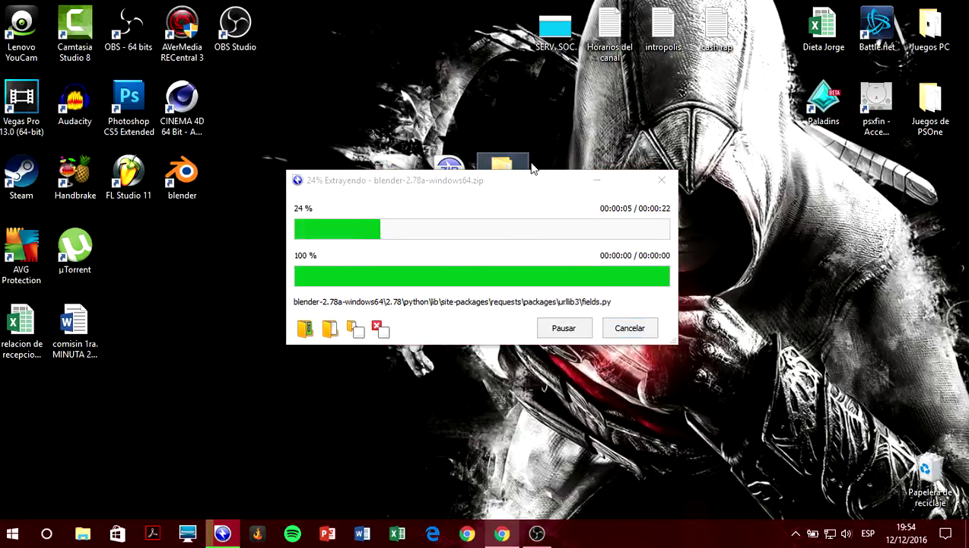
mouse_move(182, 174)
left_mouse_down()
mouse_move(342, 101)
mouse_move(182, 174)
left_mouse_up()
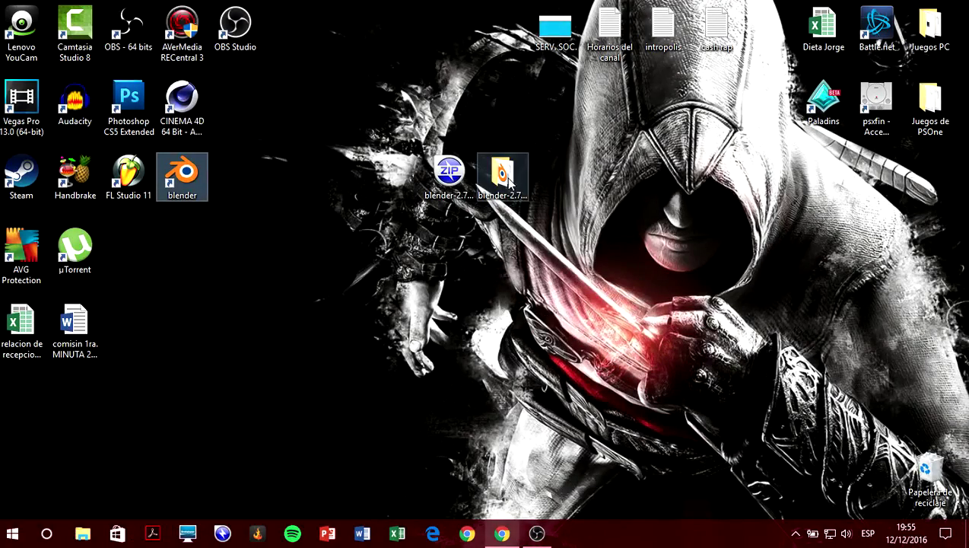
double_click(508, 179)
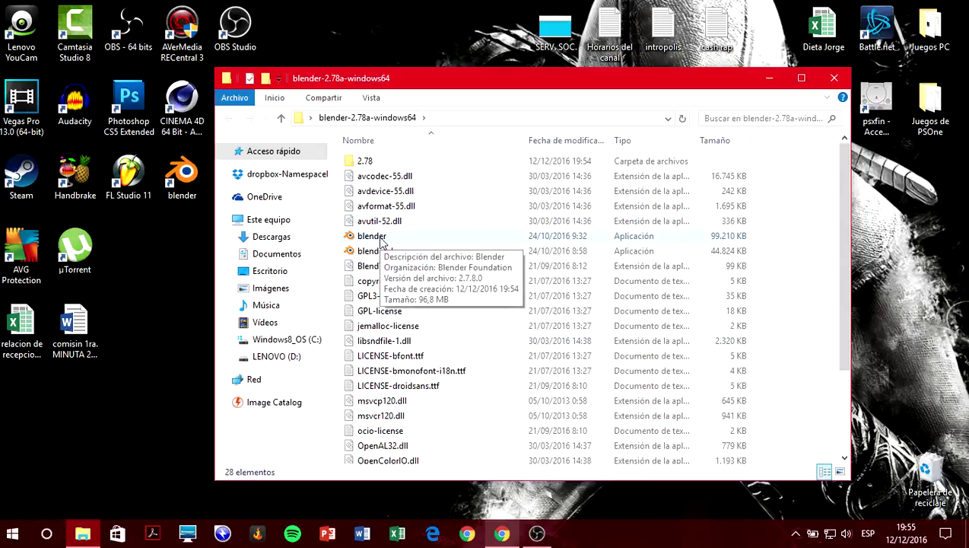
Launch blender.exe to confirm Blender 2.78 runs, then close it and the folder.
left_click(382, 240)
double_click(382, 241)
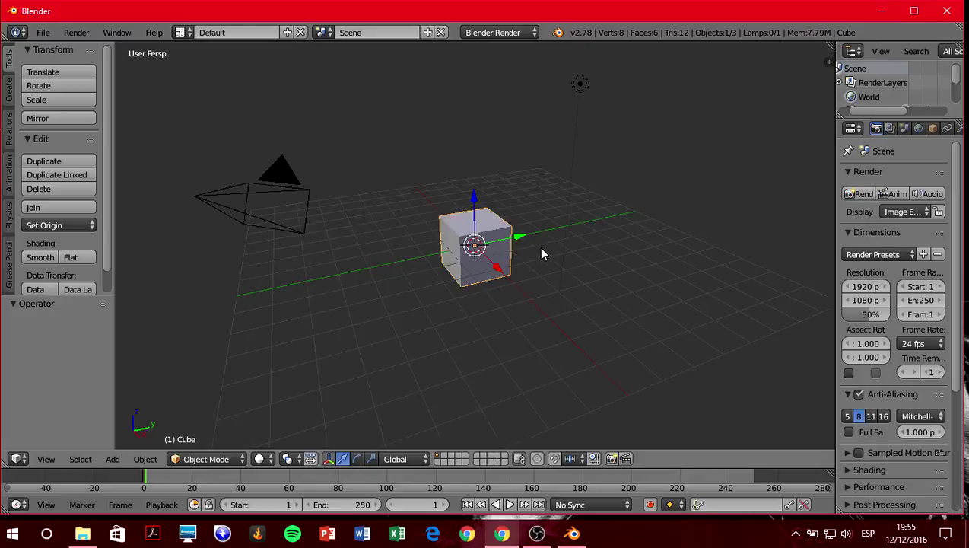
left_click(947, 12)
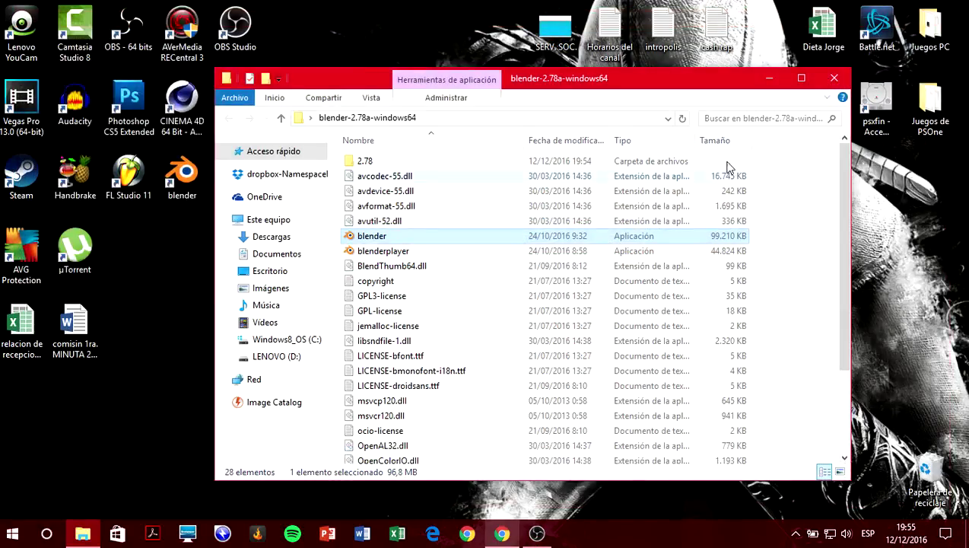
left_click(835, 78)
left_click(500, 532)
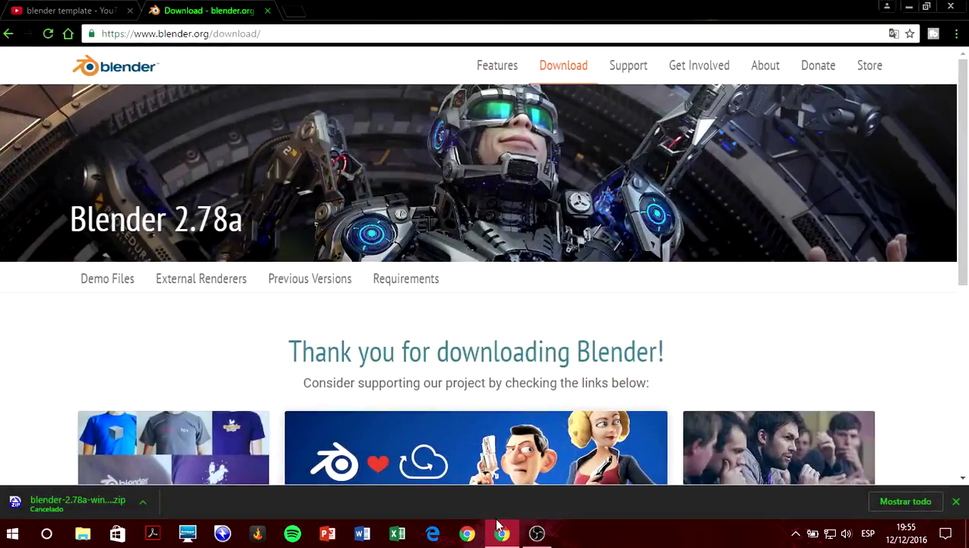
Return to the 'blender template' results and open the TOP 50 Blender Intro Template #110 video.
left_click(956, 502)
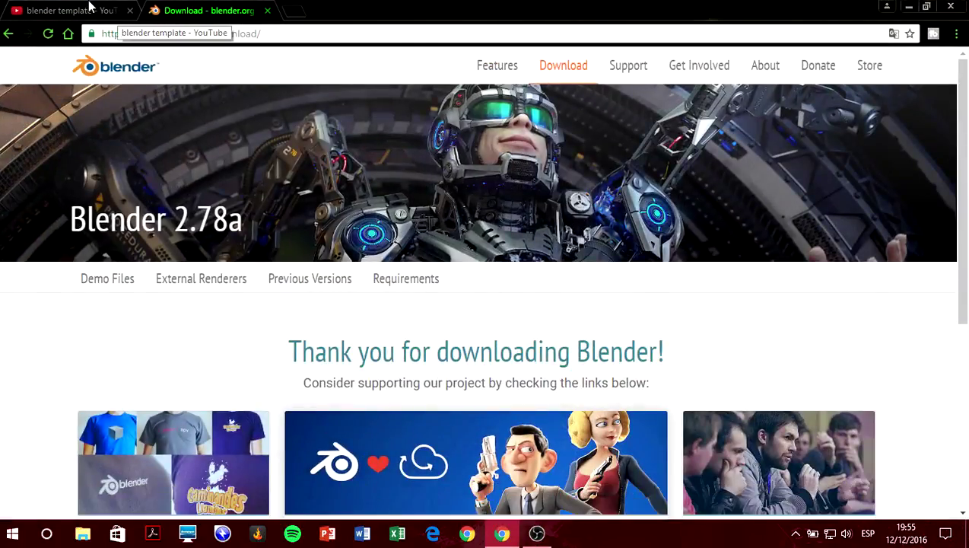
left_click(114, 11)
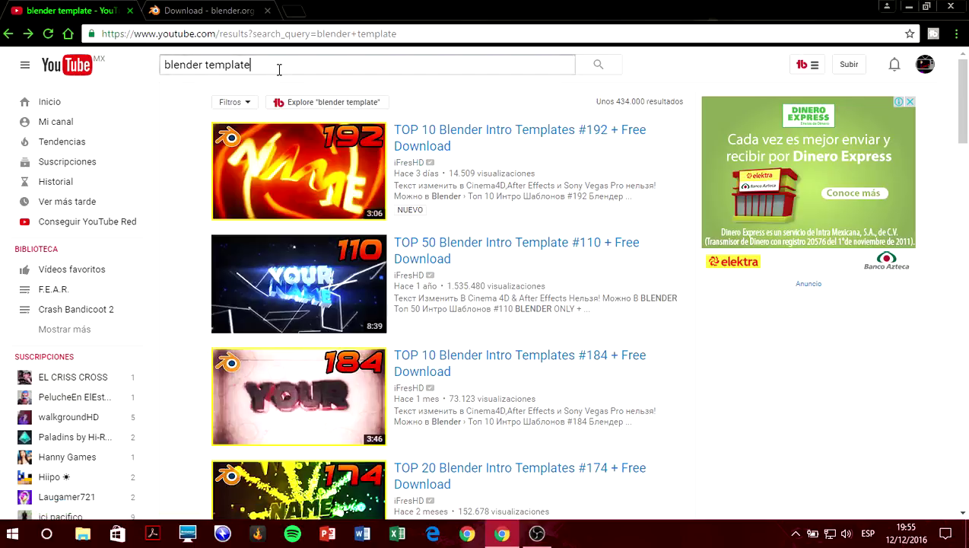
left_click_drag(279, 67, 147, 72)
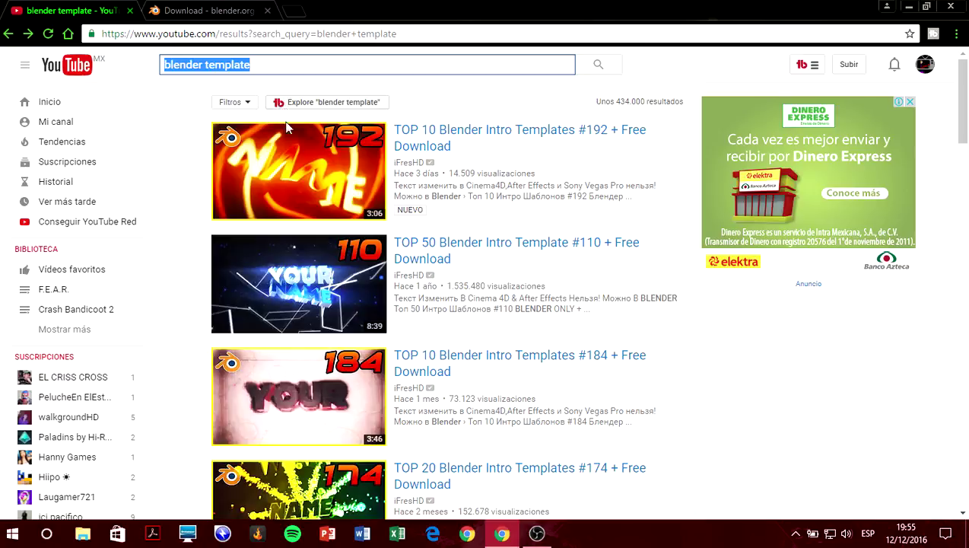
left_click(350, 283)
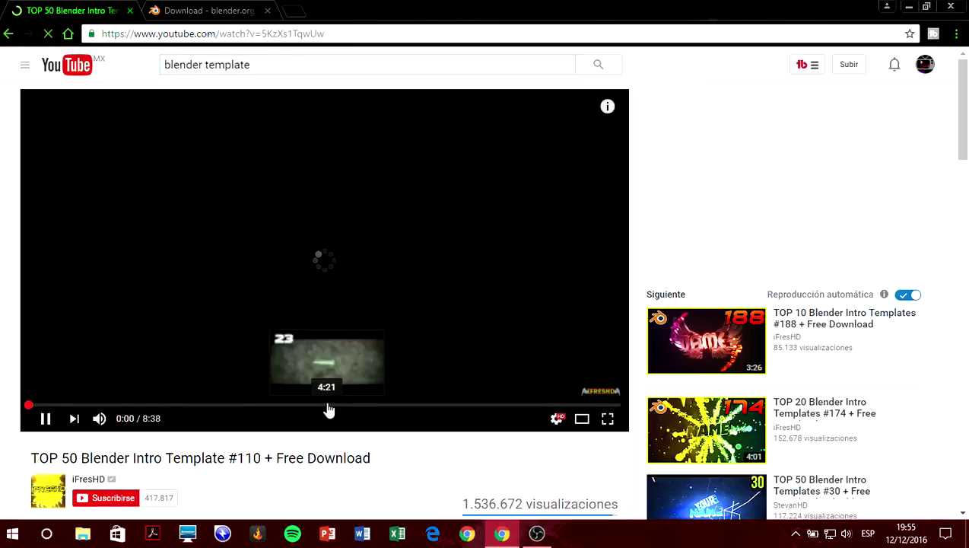
Preview intro template 22 by playing the video from 4:34.
key("space")
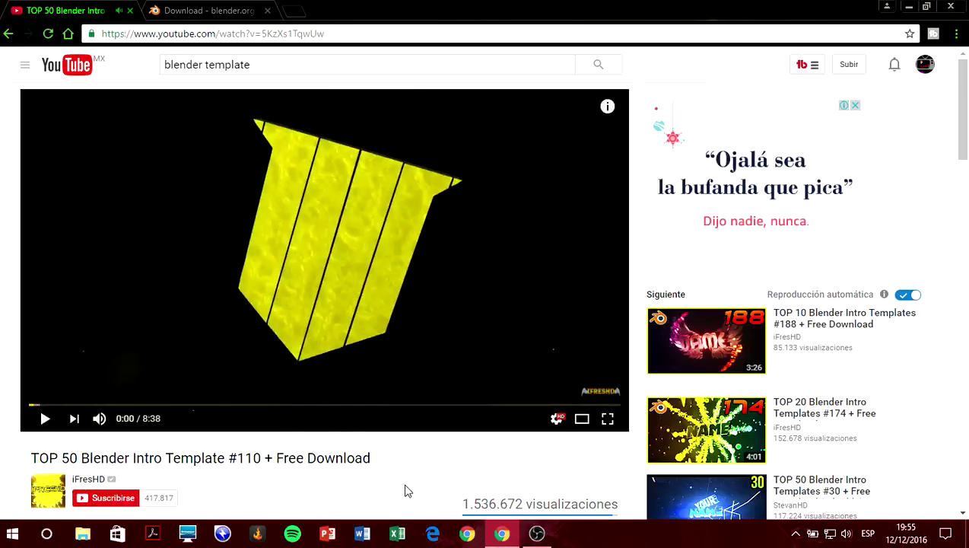
scroll(407, 479, "down", 1)
scroll(408, 479, "down", 1)
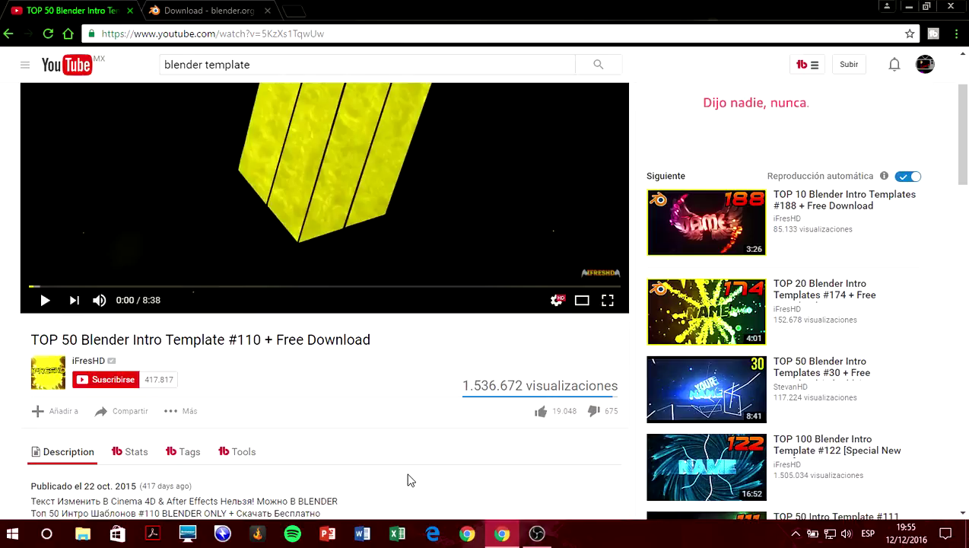
scroll(403, 478, "up", 2)
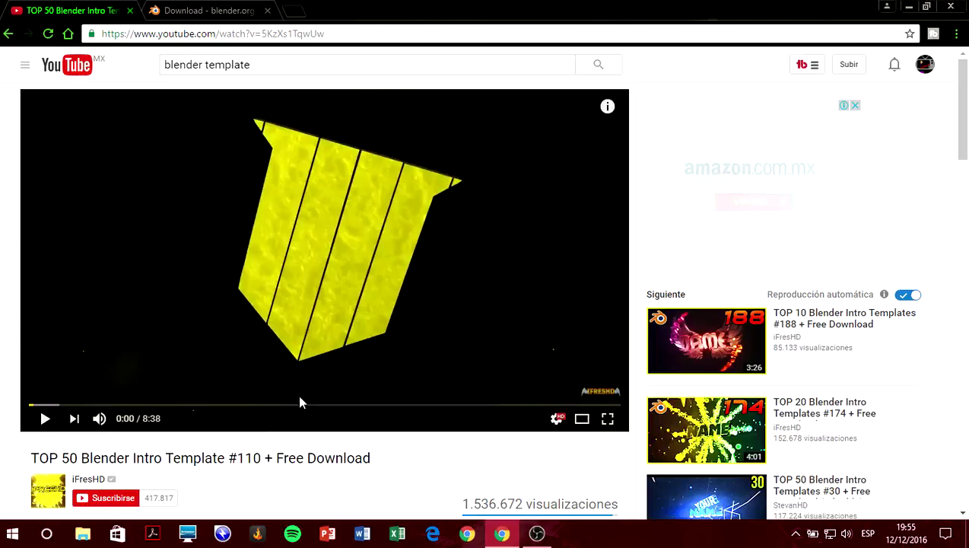
mouse_move(318, 405)
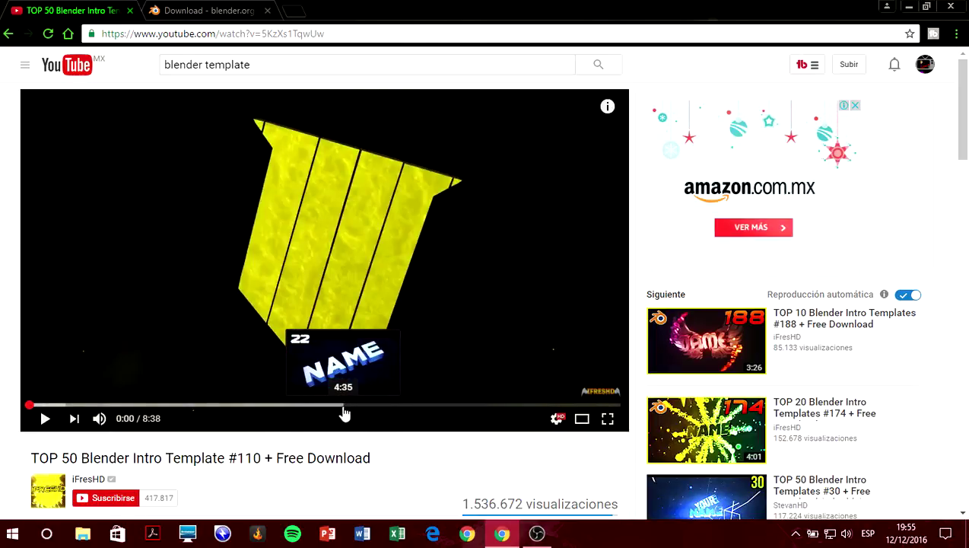
left_click(343, 411)
scroll(361, 361, "down", 3)
scroll(364, 363, "up", 3)
left_click(45, 419)
left_click(45, 420)
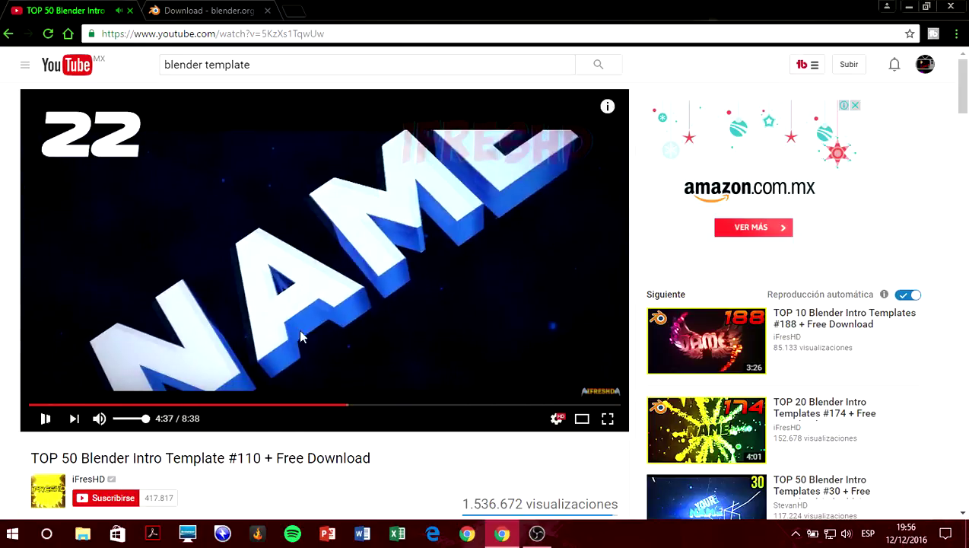
Expand the video description with 'Mostrar más' to reveal the numbered template download links.
scroll(342, 351, "down", 2)
scroll(385, 374, "down", 10)
scroll(384, 369, "up", 8)
scroll(381, 358, "up", 4)
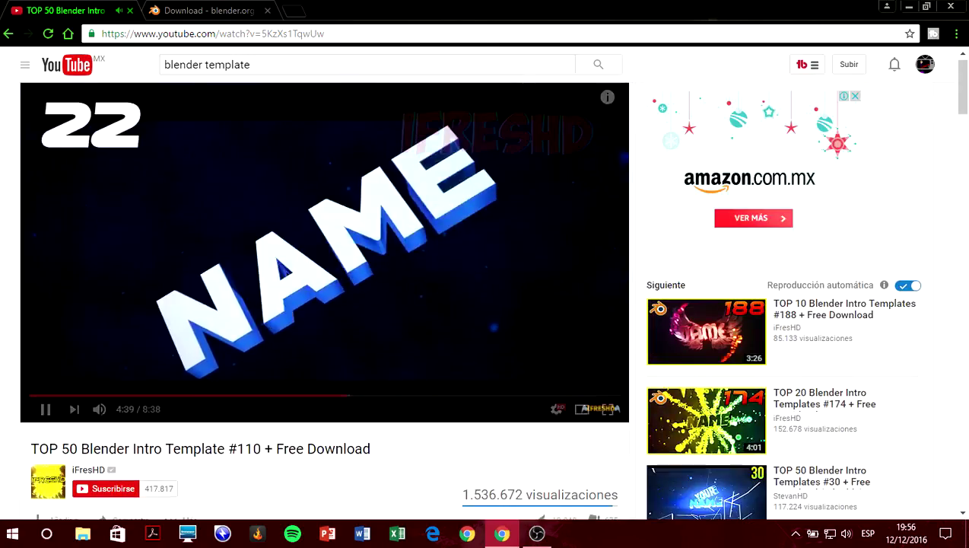
scroll(373, 310, "down", 5)
scroll(350, 251, "down", 3)
scroll(319, 205, "up", 2)
scroll(312, 259, "up", 2)
left_click(324, 316)
scroll(238, 300, "down", 2)
scroll(86, 307, "down", 3)
scroll(449, 241, "down", 2)
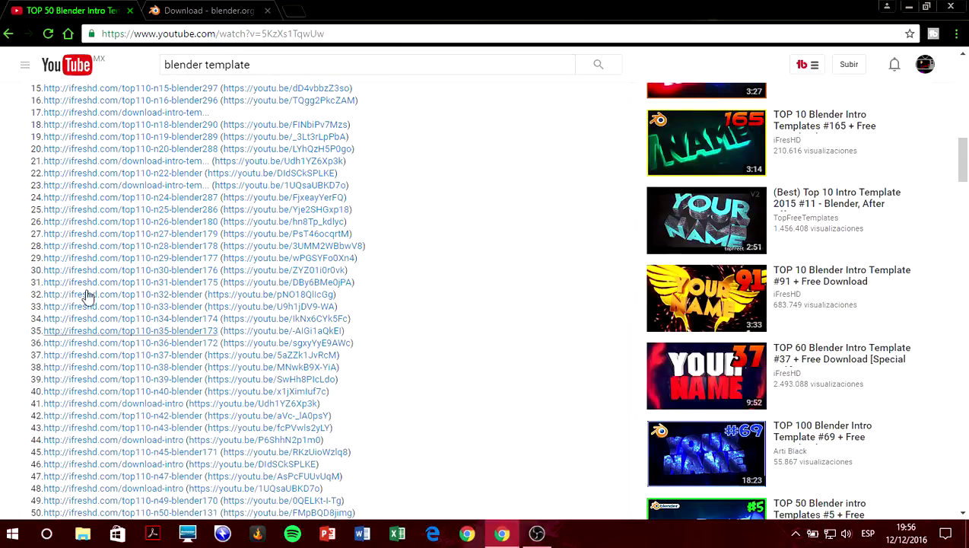
Open template 22's top110-n22-blender download link from the description.
scroll(87, 335, "down", 5)
scroll(365, 277, "up", 10)
scroll(368, 277, "down", 2)
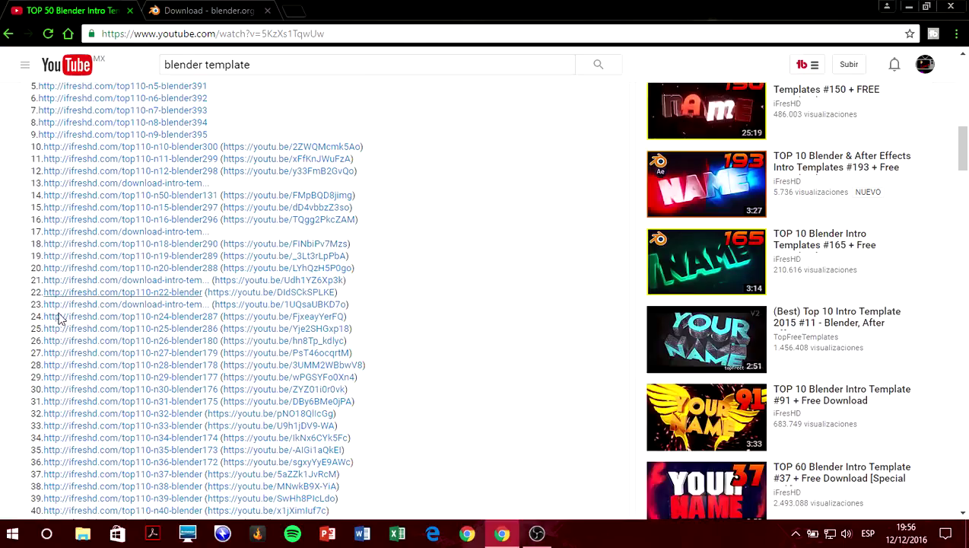
left_click(93, 301)
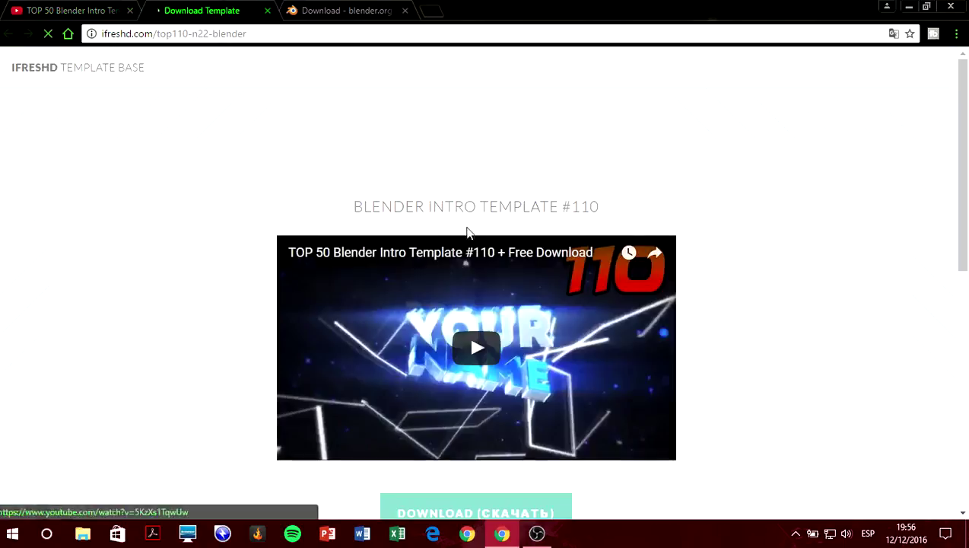
Continue through the iFresHD template and download pages to the shorte.st wait page.
scroll(505, 277, "down", 3)
left_click(505, 276)
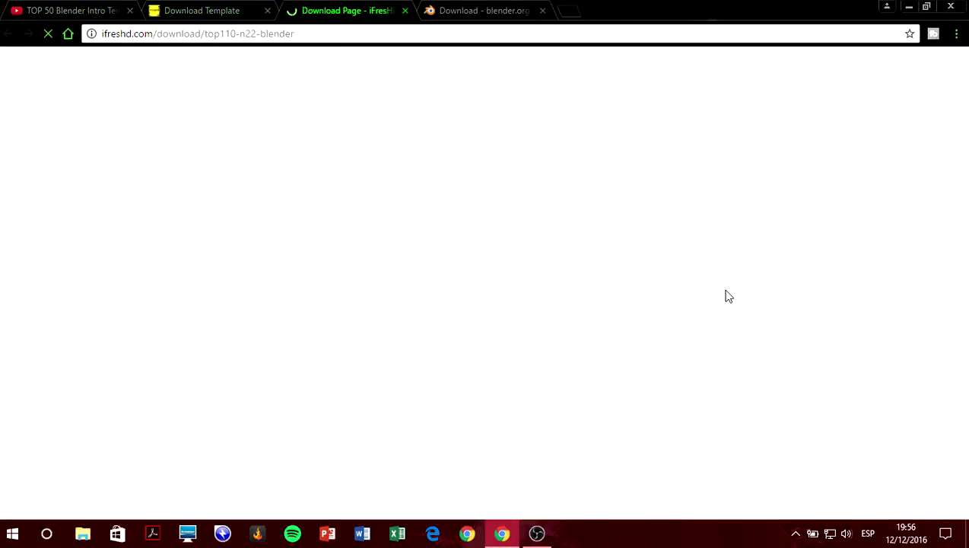
scroll(578, 300, "down", 2)
scroll(581, 308, "down", 2)
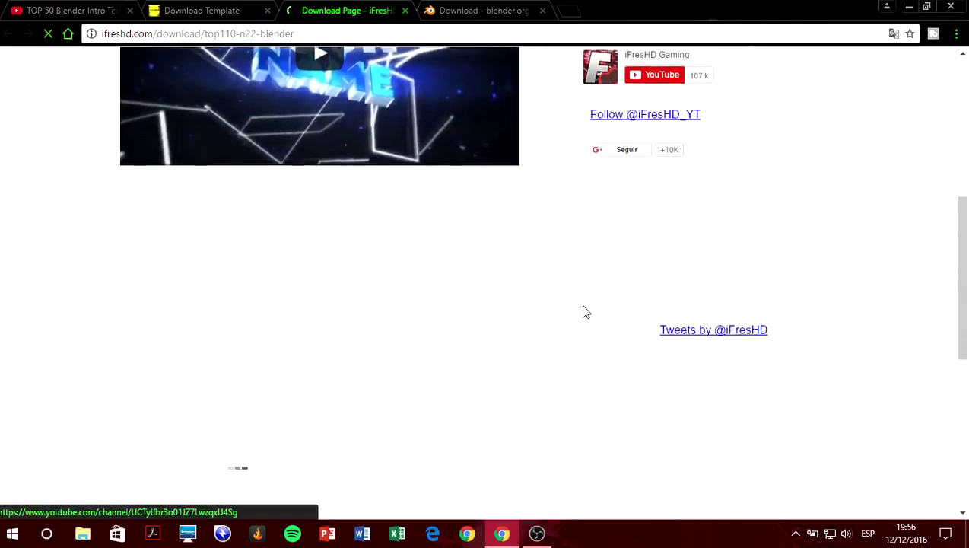
scroll(579, 312, "down", 3)
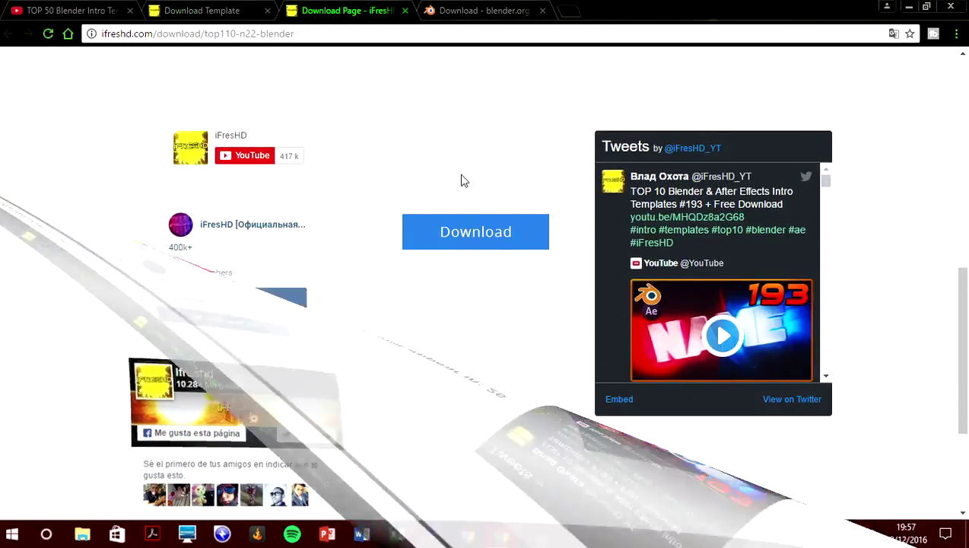
left_click(472, 239)
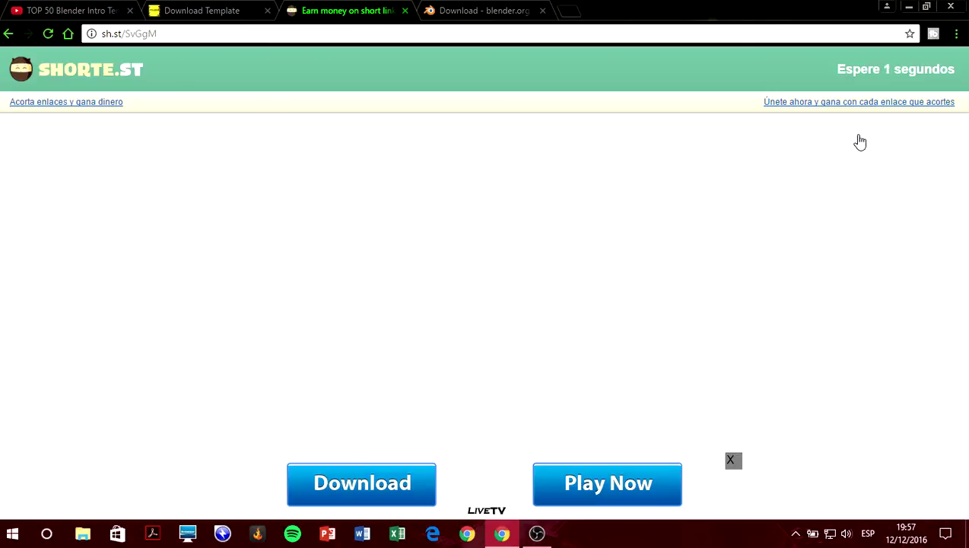
Skip the shorte.st ad and download top110-n22-blender.rar from Google Drive despite the virus warning.
left_click(892, 76)
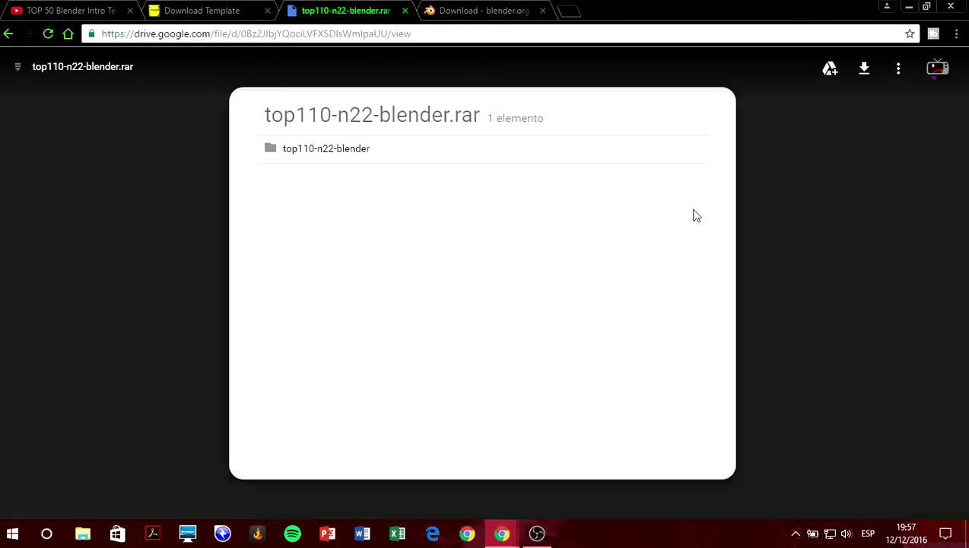
left_click(860, 69)
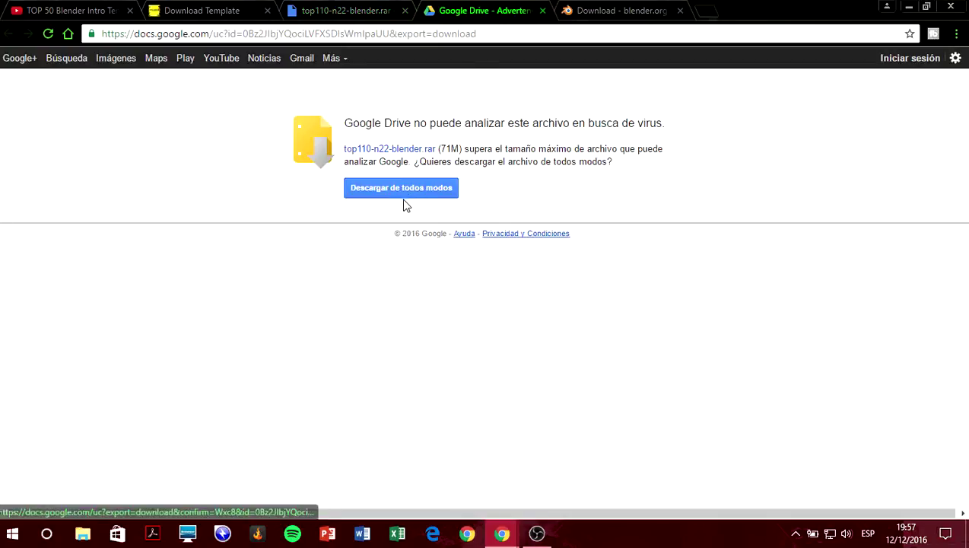
left_click(408, 194)
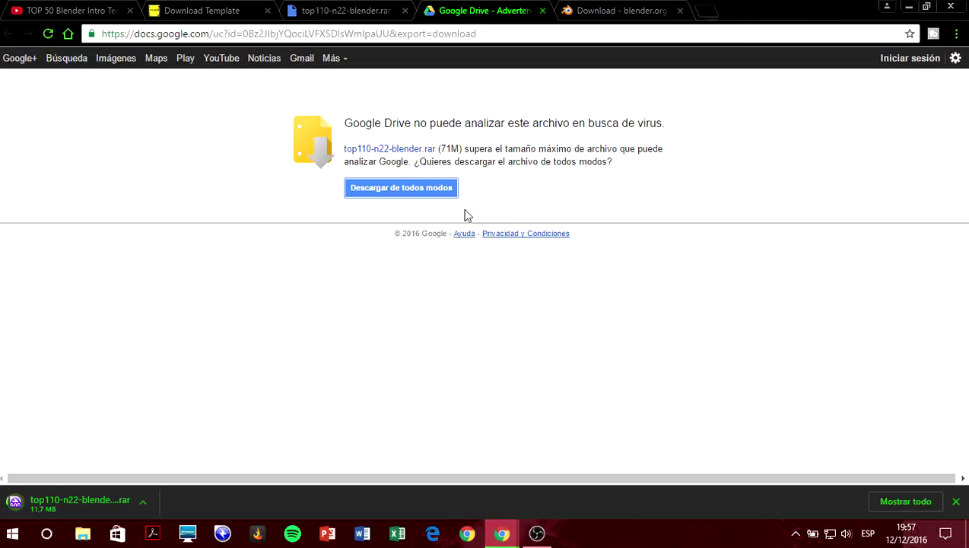
Close the template page and rar Drive preview tabs.
left_click(622, 11)
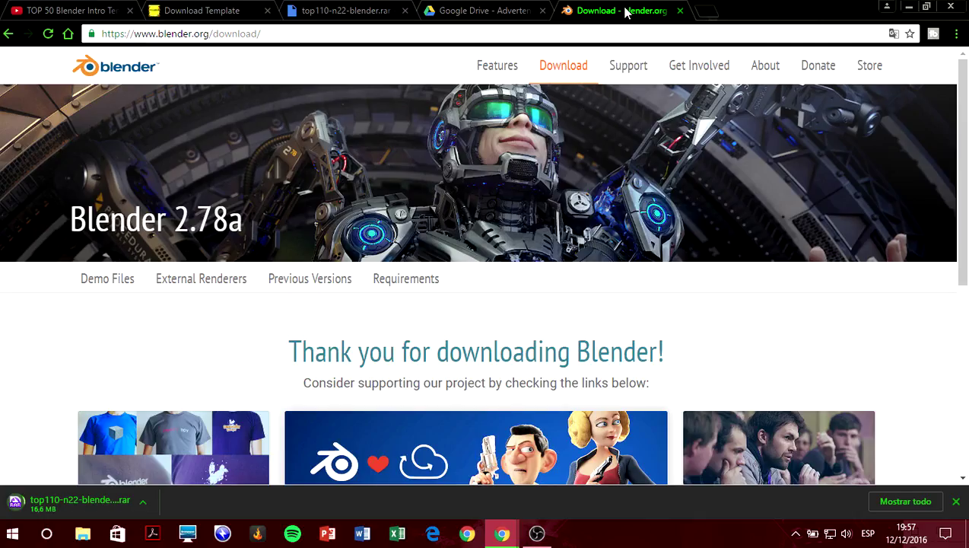
left_click(358, 11)
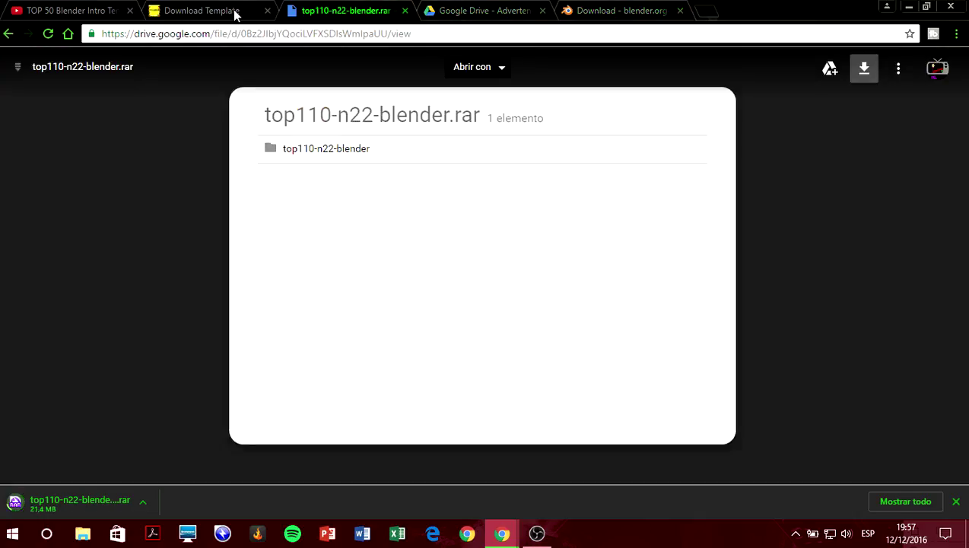
left_click(233, 10)
left_click(268, 10)
left_click(268, 11)
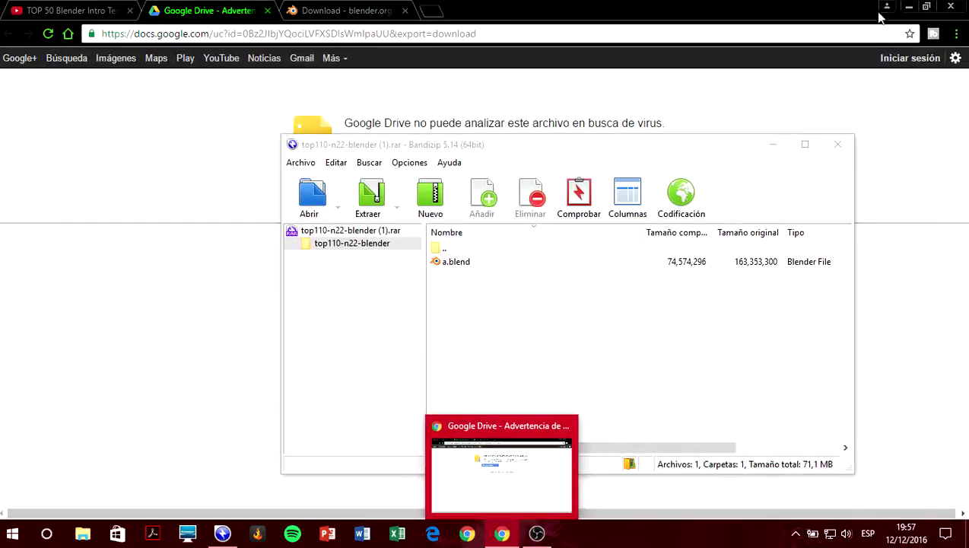
Drag the top110-n22-blender folder from Bandizip onto the desktop and close the archive.
left_click(908, 6)
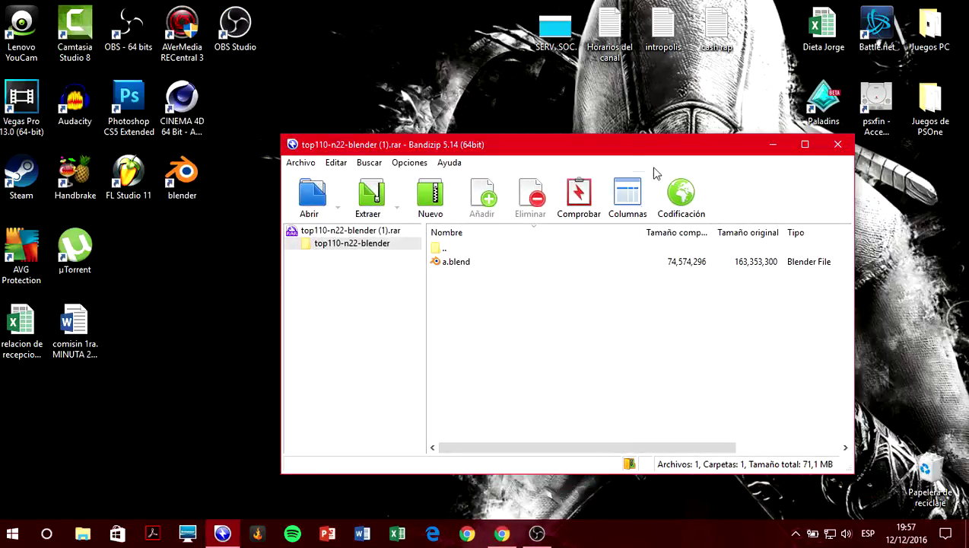
left_click_drag(580, 139, 580, 97)
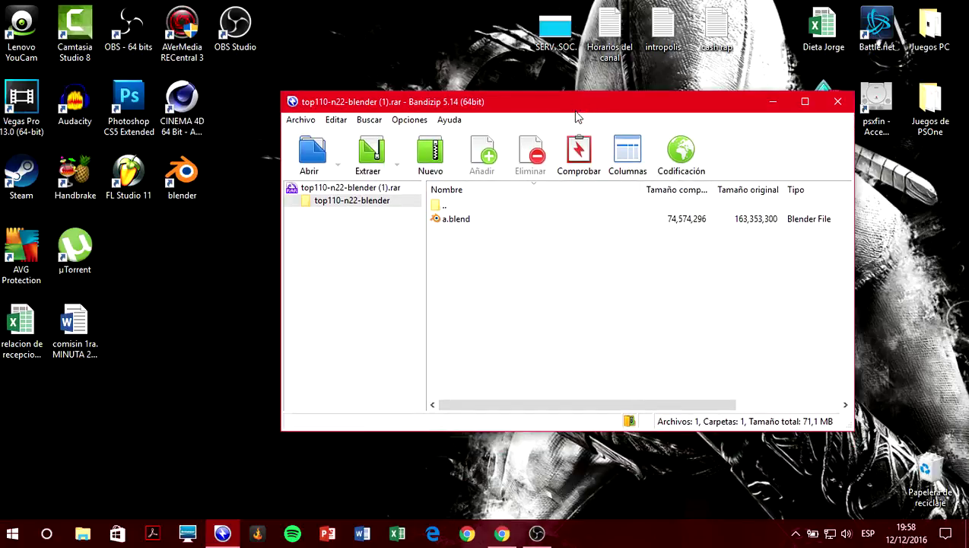
left_click_drag(575, 107, 573, 151)
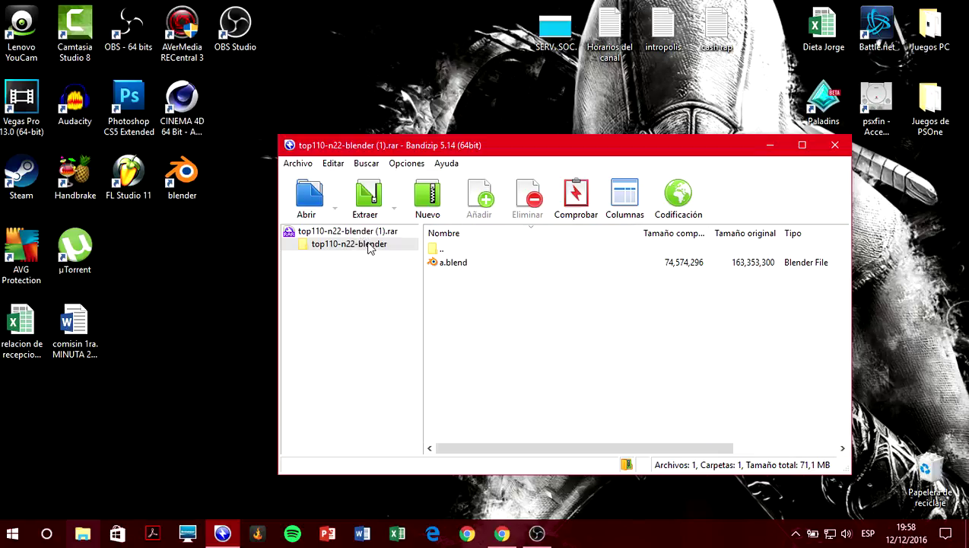
left_click_drag(357, 244, 391, 94)
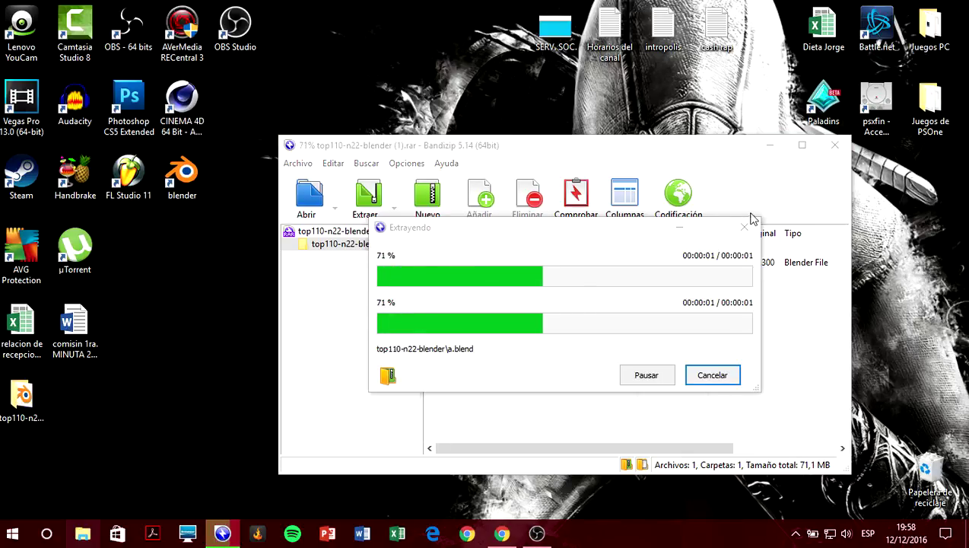
left_click(835, 145)
left_click_drag(22, 395, 536, 232)
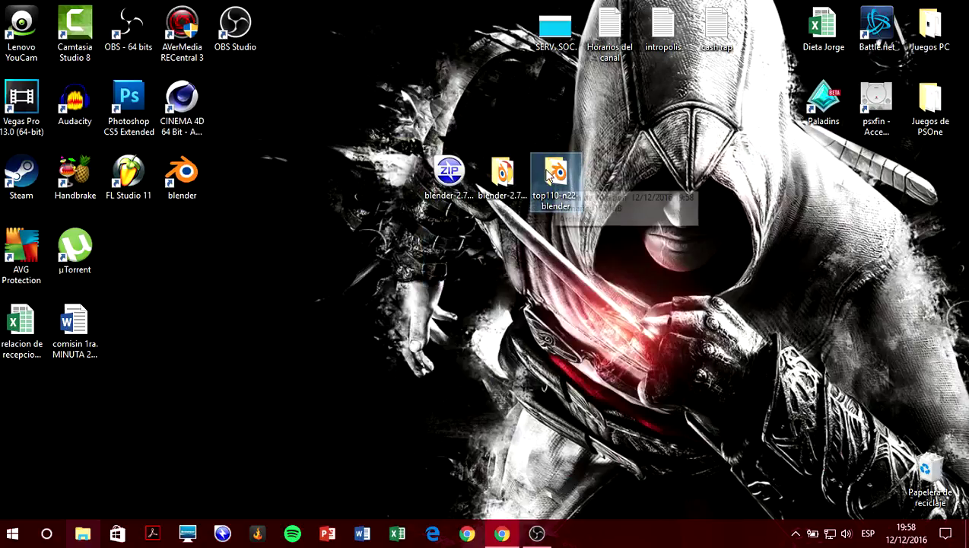
Open the top110-n22-blender folder and launch a.blend in Blender 2.76.
double_click(555, 174)
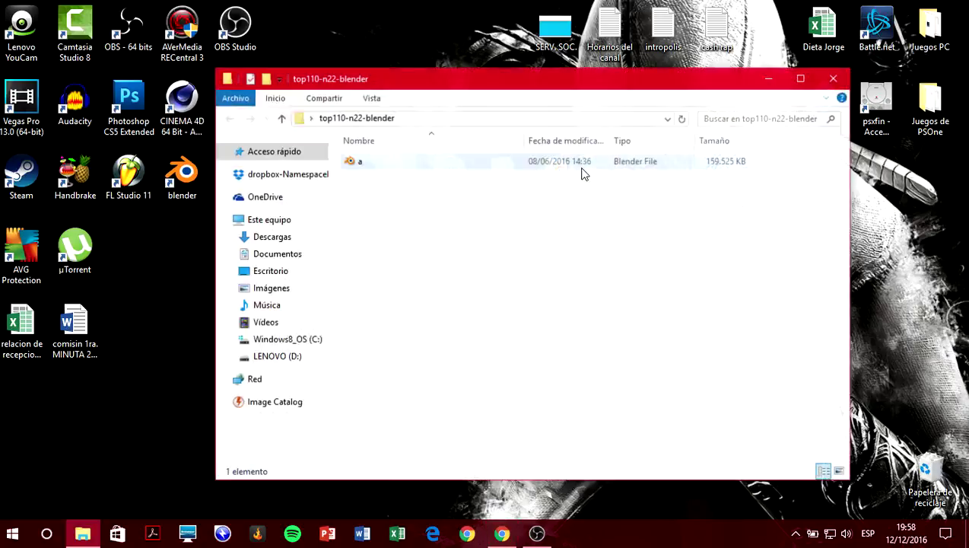
double_click(383, 163)
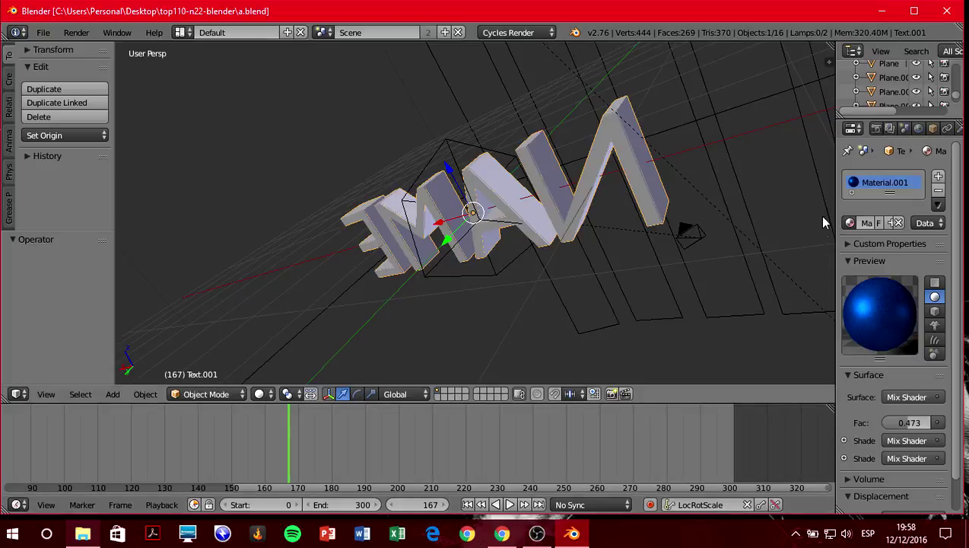
Widen the Properties editor, play and stop the animation, then scrub back to frame 83.
left_click_drag(837, 222, 713, 222)
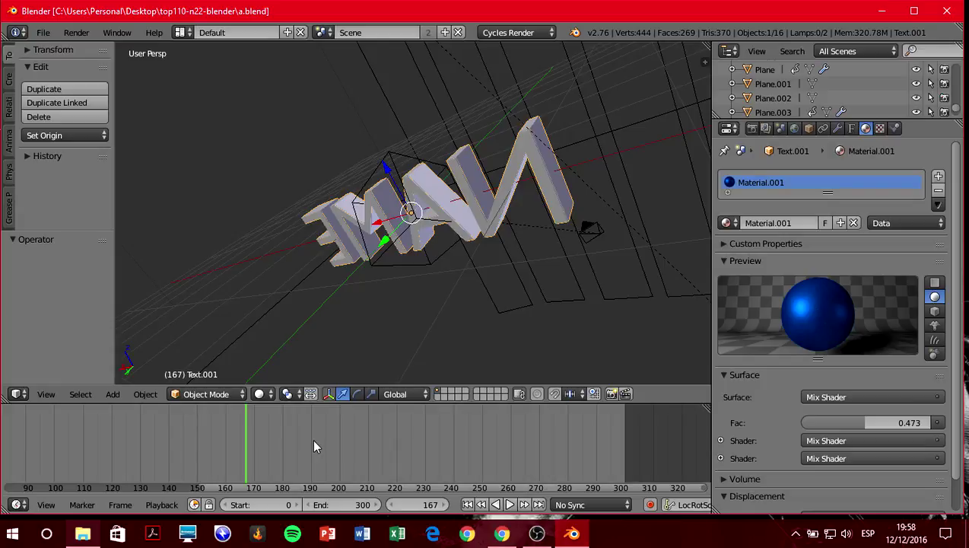
left_click(510, 504)
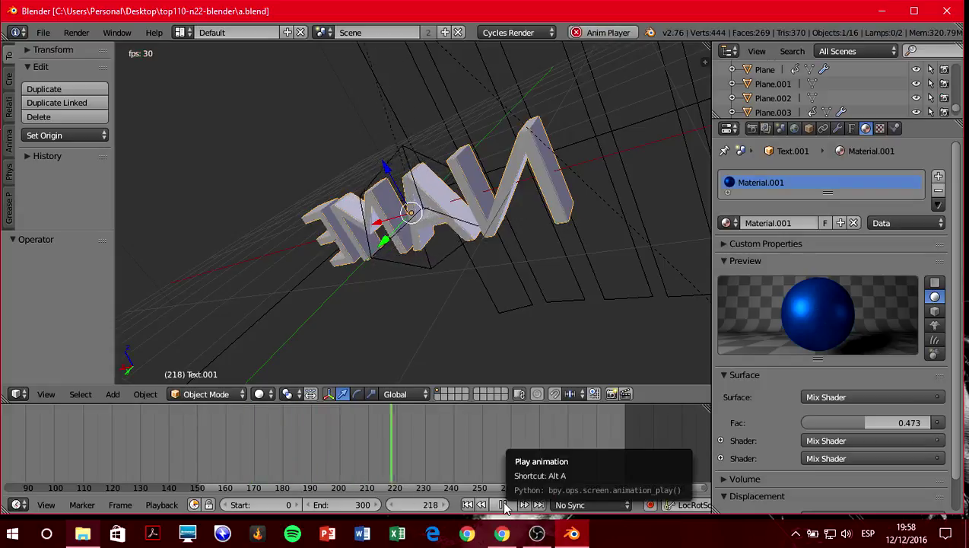
left_click(505, 506)
mouse_move(183, 436)
left_mouse_down()
mouse_move(554, 442)
mouse_move(106, 441)
left_mouse_up()
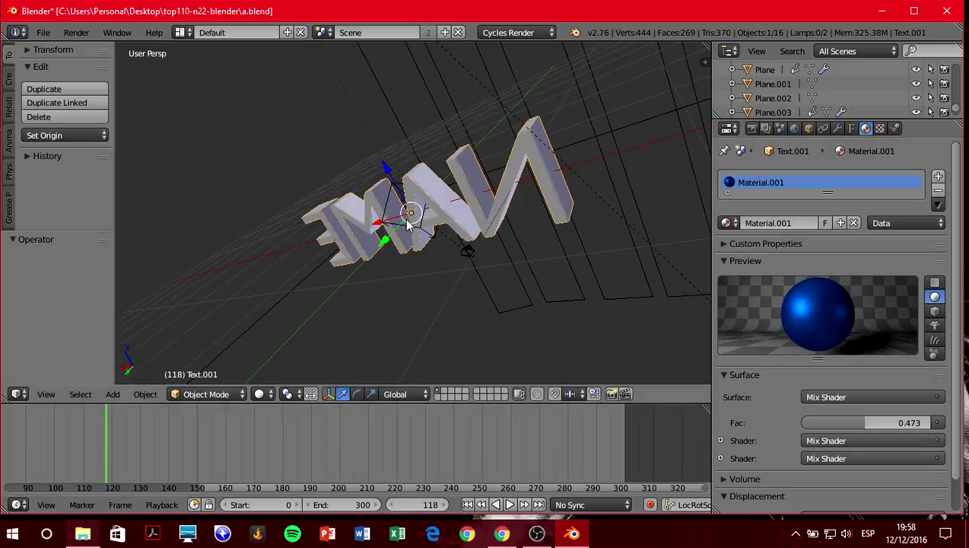
left_click_drag(61, 454, 9, 449)
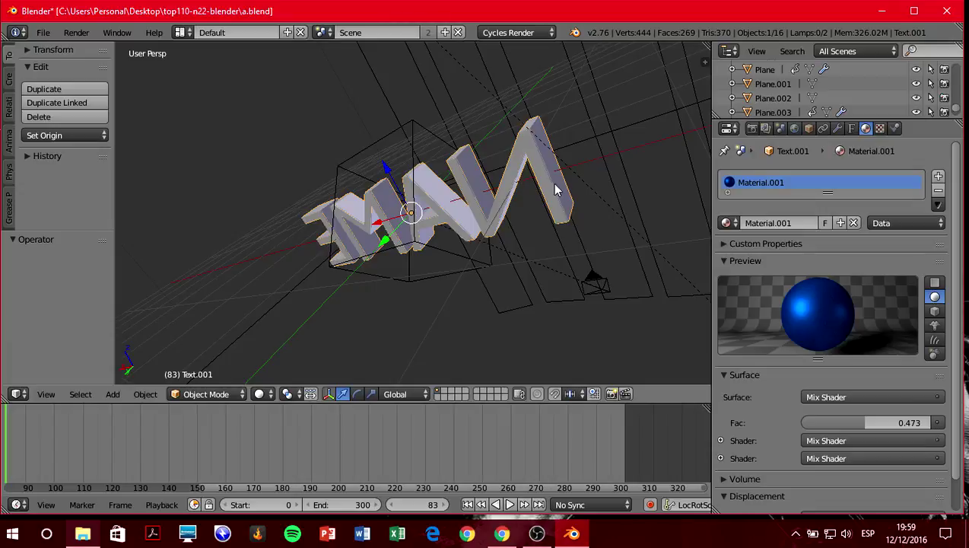
Edit the Text.000 title, replacing its last letter with 'OX'.
right_click(536, 168)
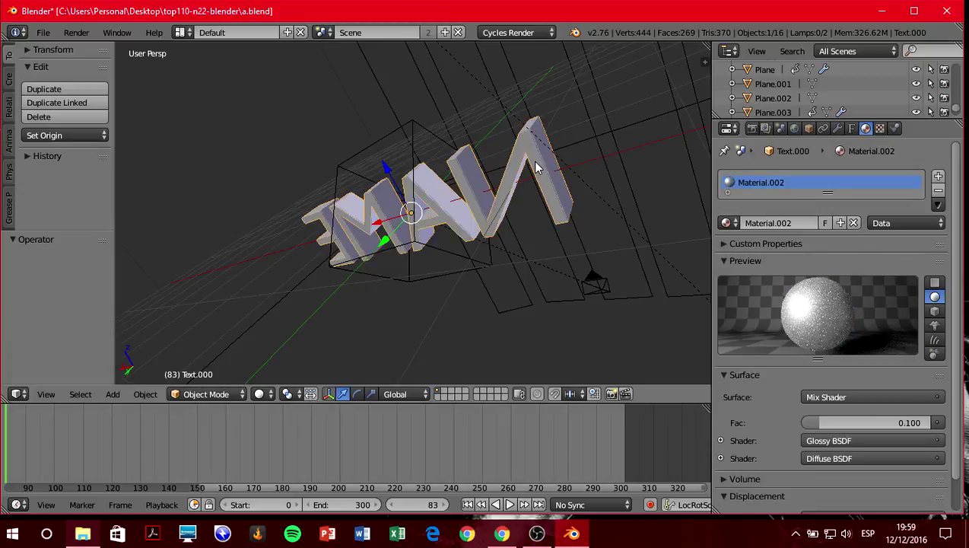
key("Tab")
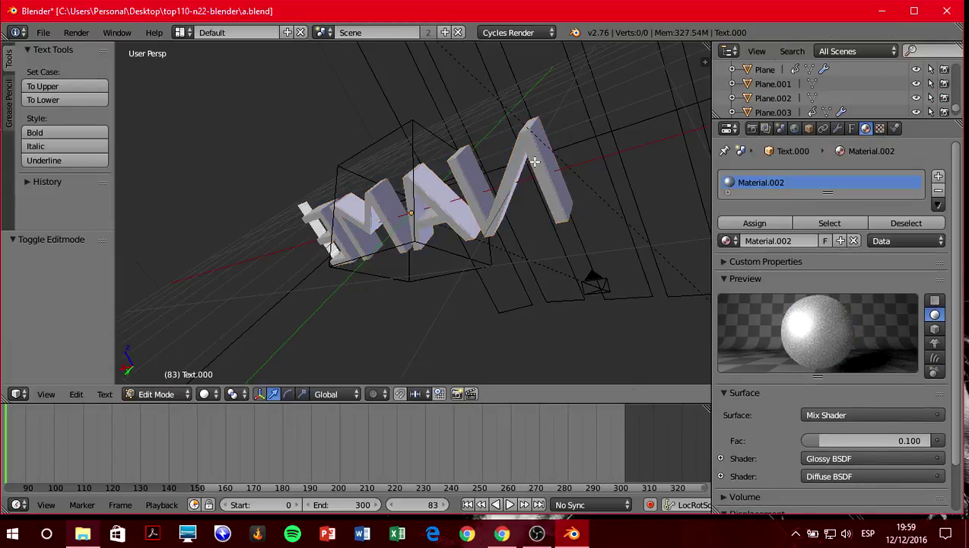
key("BackSpace")
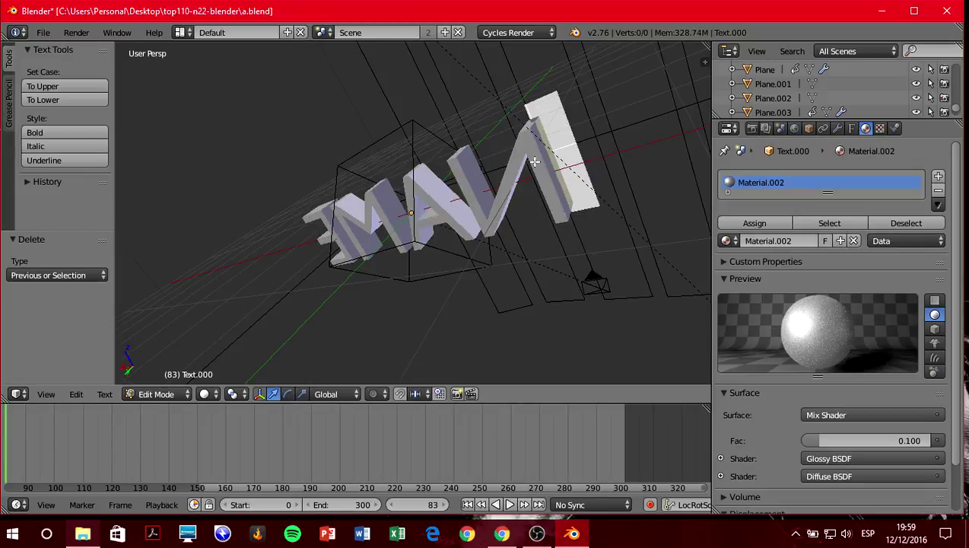
type("O")
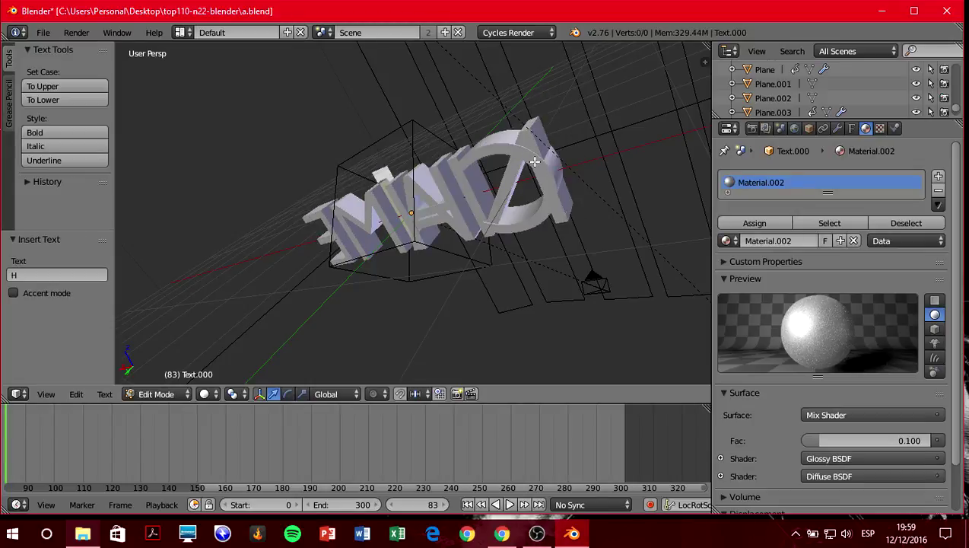
type("X")
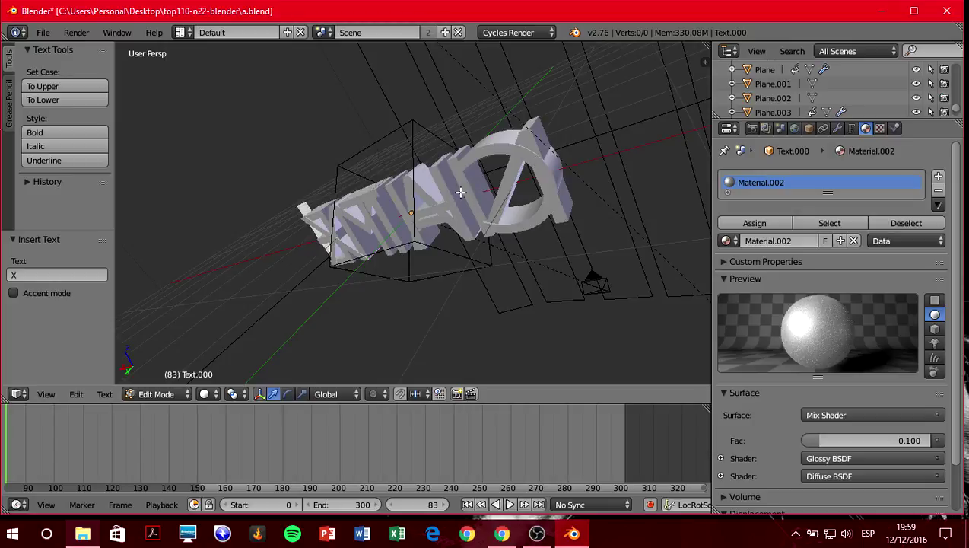
key("Tab")
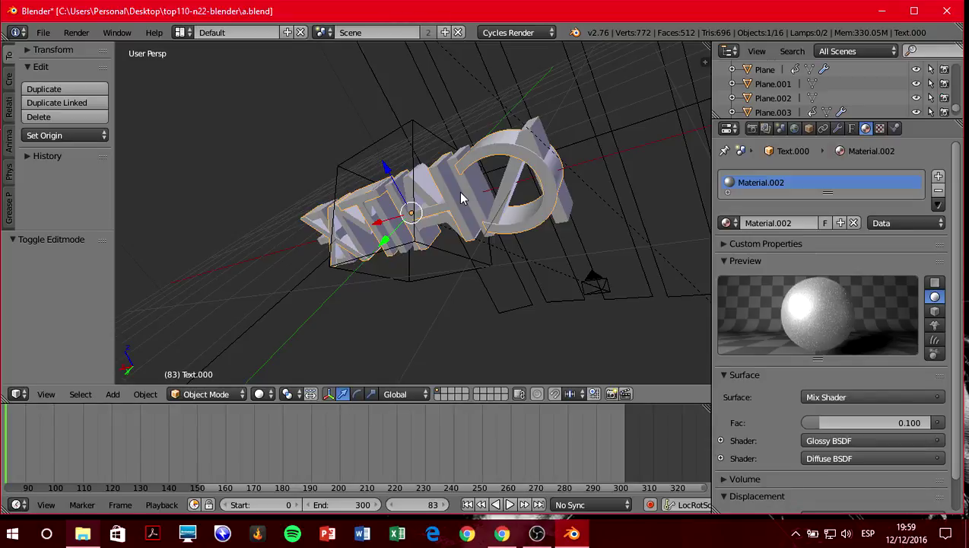
Change the letters of the blue Text.001 object to 'CHIX'.
right_click(461, 198)
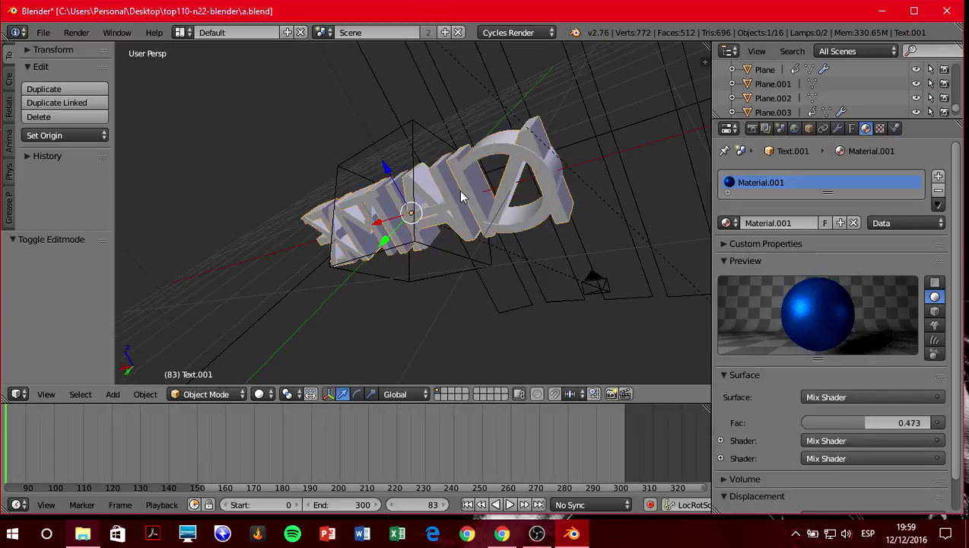
key("Tab")
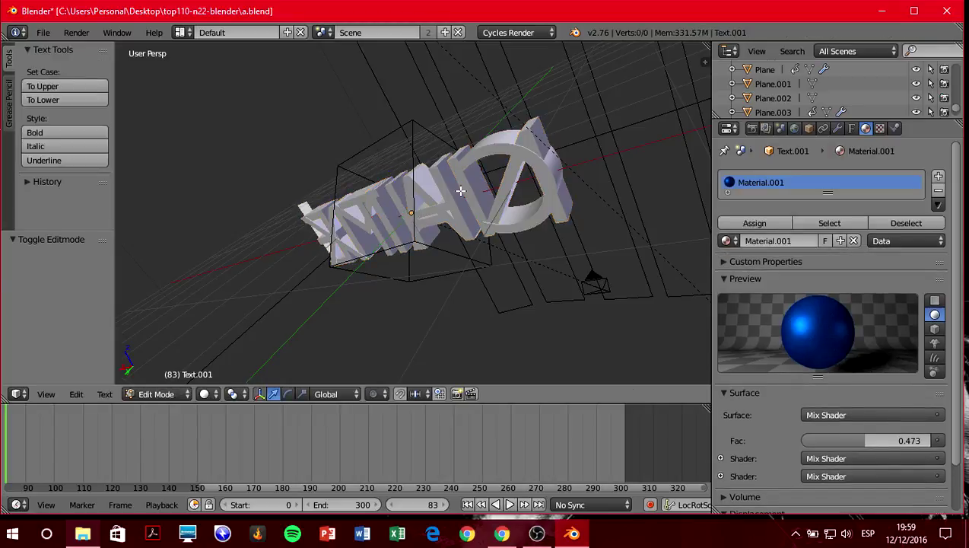
key("BackSpace")
key("BackSpace")
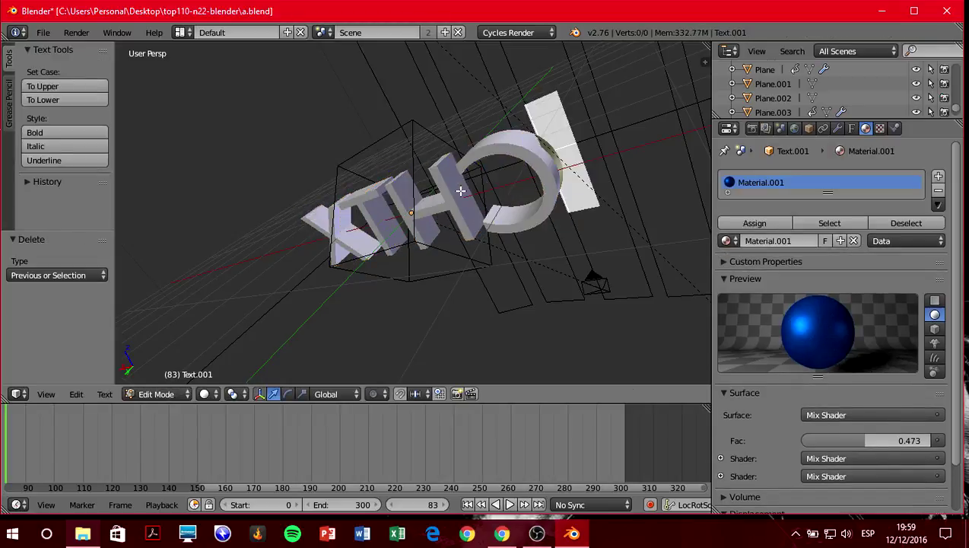
type("CHIX")
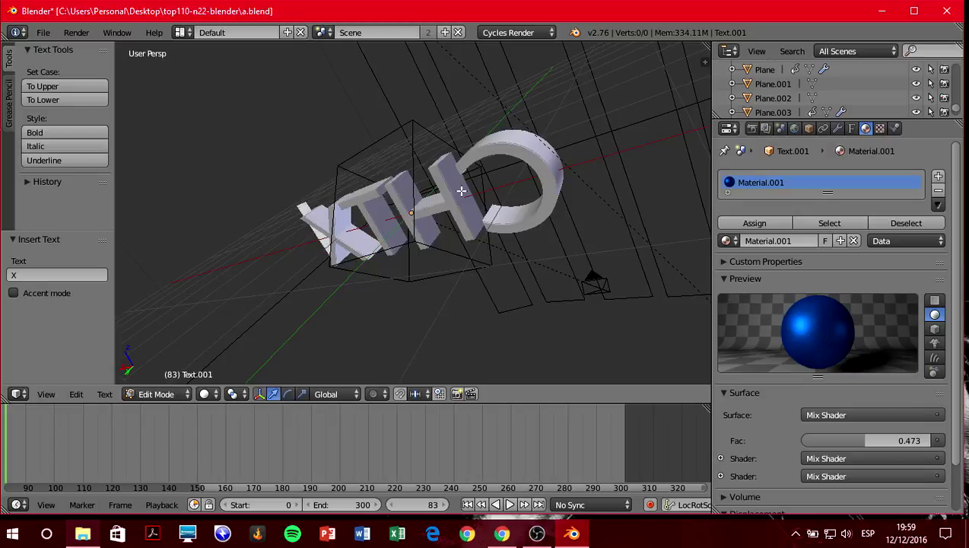
key("Tab")
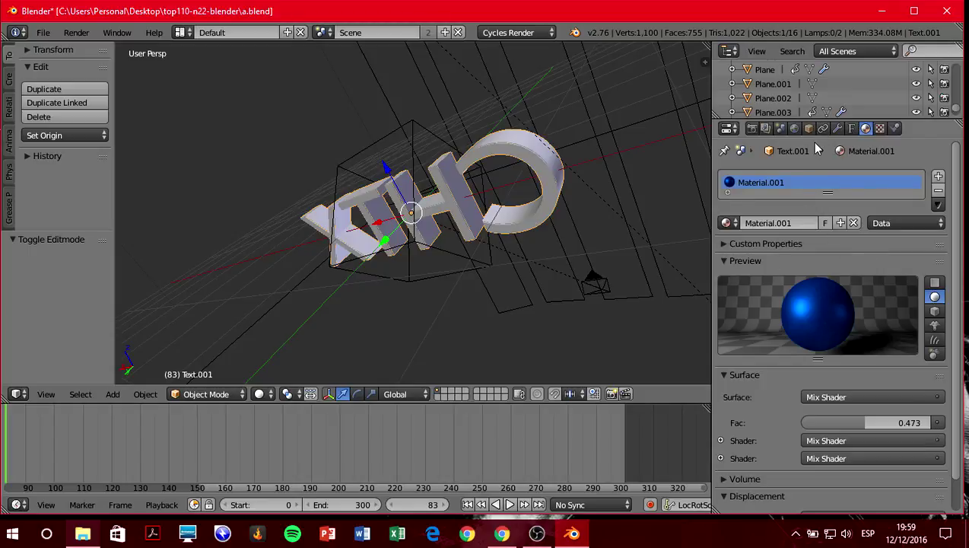
scroll(801, 101, "down", 1)
Select the Empty and bring up the render settings: 1920×1080, 30 fps, frames 0–300.
scroll(801, 102, "down", 2)
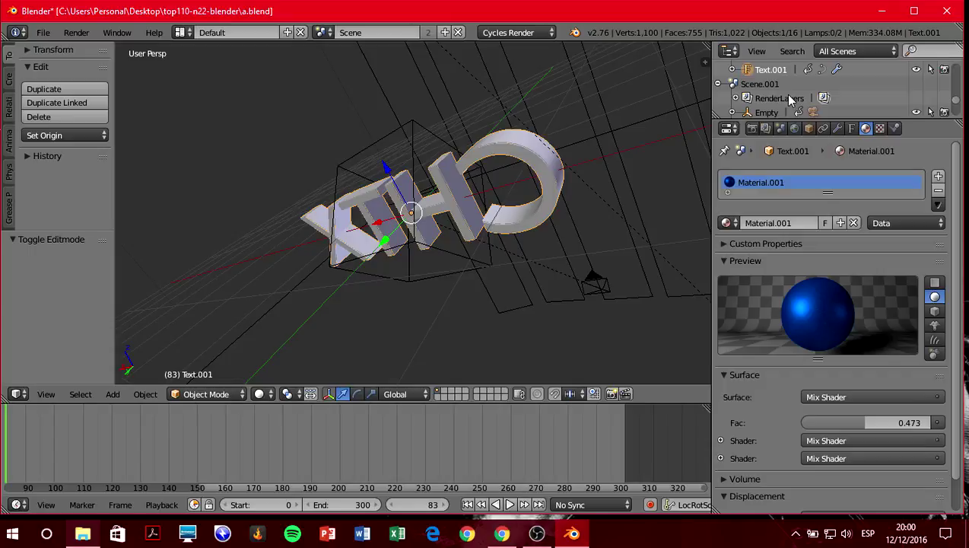
left_click(767, 112)
scroll(776, 99, "down", 1)
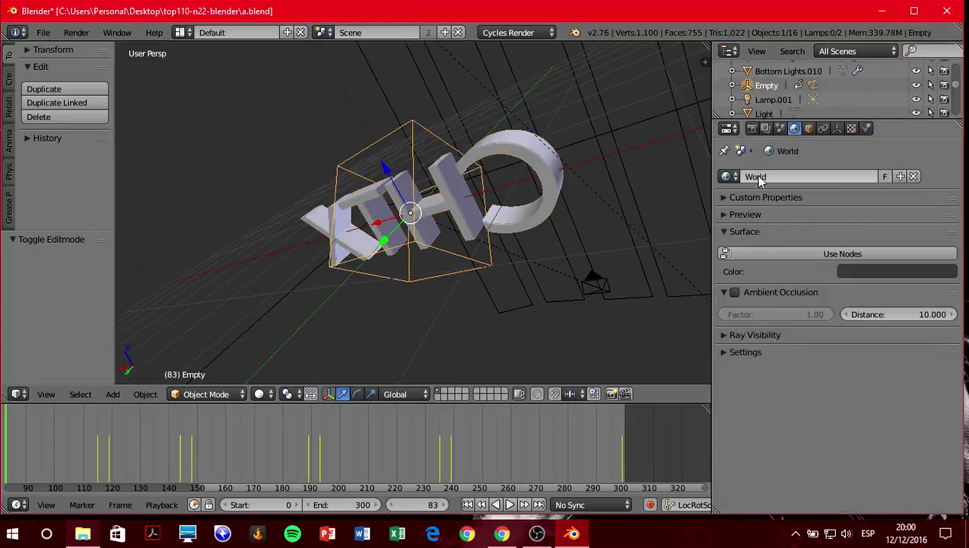
left_click(724, 231)
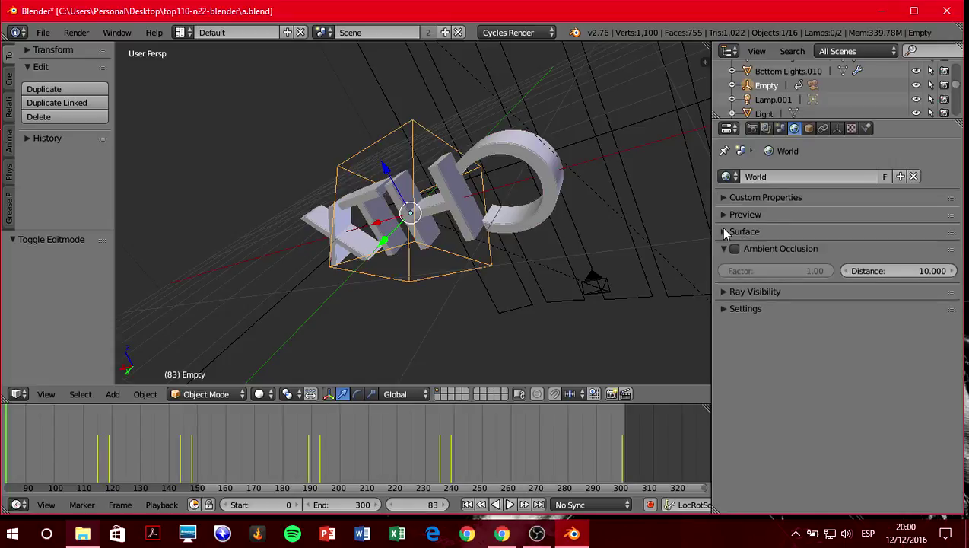
left_click(753, 128)
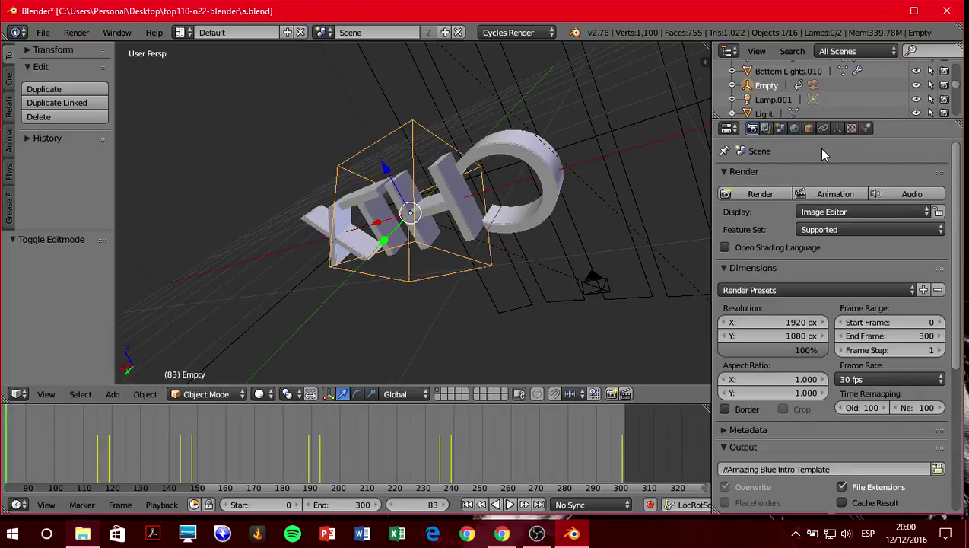
Scroll through the render settings, then select the Text.000 title object.
scroll(782, 101, "down", 2)
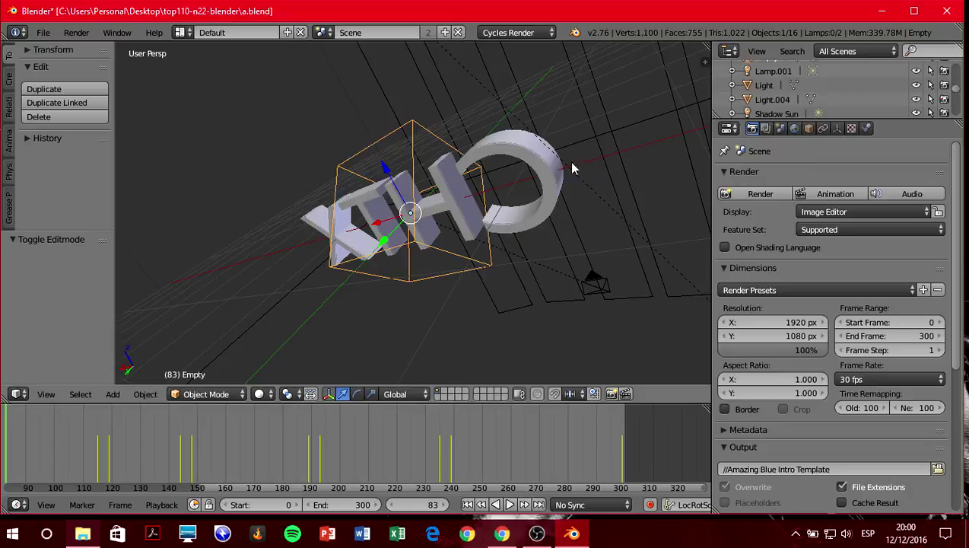
scroll(775, 89, "down", 2)
scroll(774, 90, "down", 2)
left_click(771, 86)
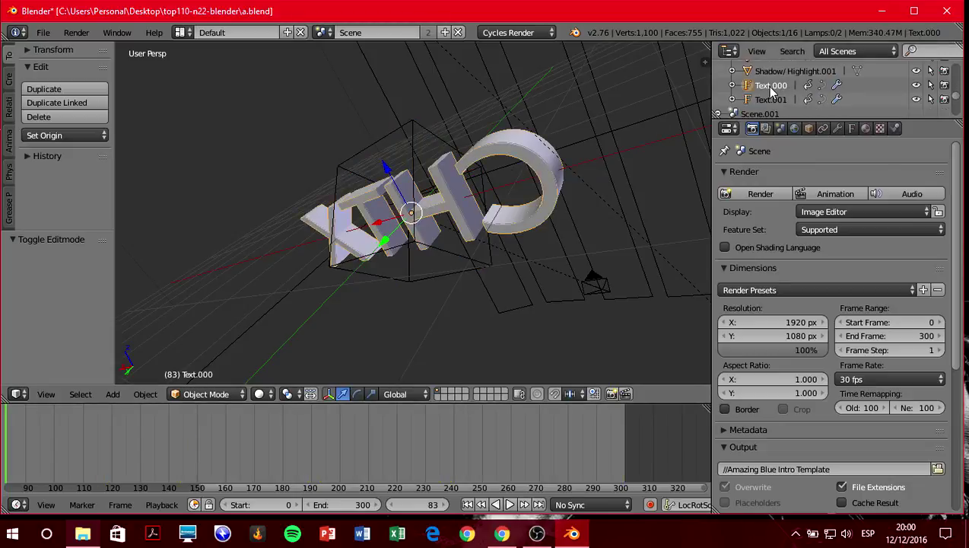
left_click(852, 129)
scroll(868, 302, "down", 2)
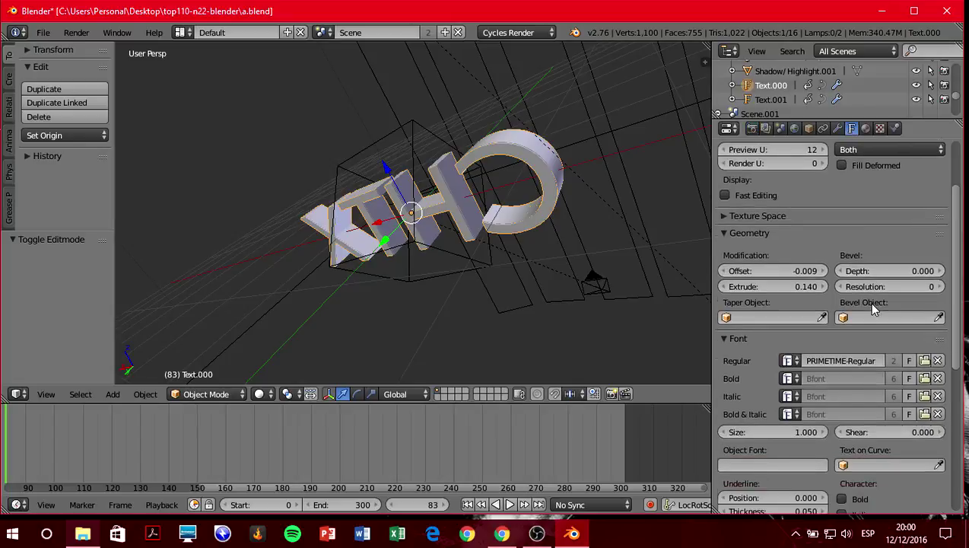
scroll(868, 302, "down", 3)
left_click(924, 331)
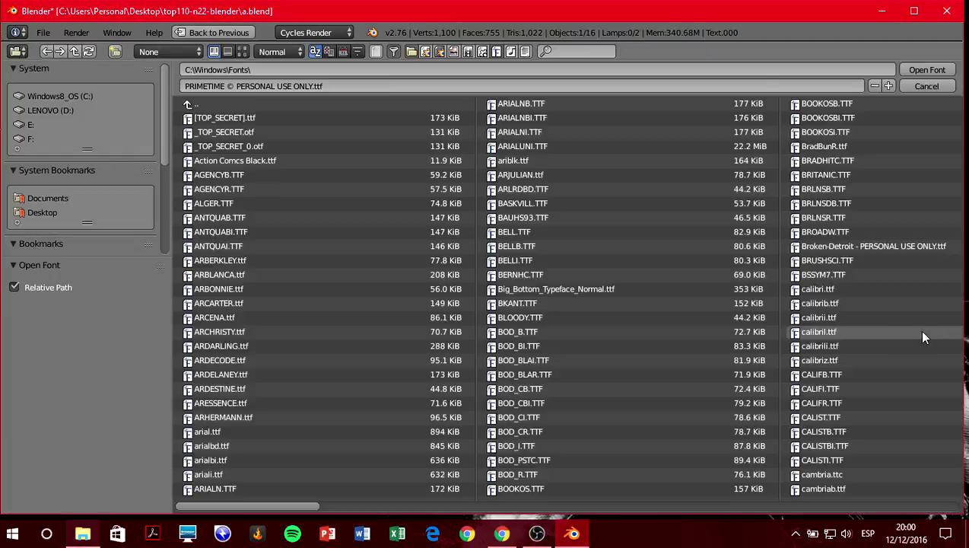
left_click(53, 96)
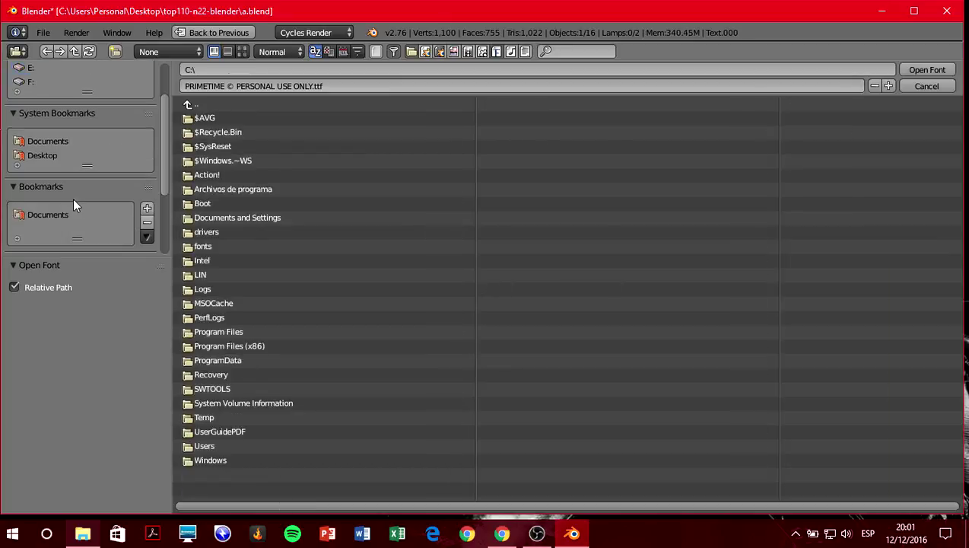
scroll(44, 215, "down", 5)
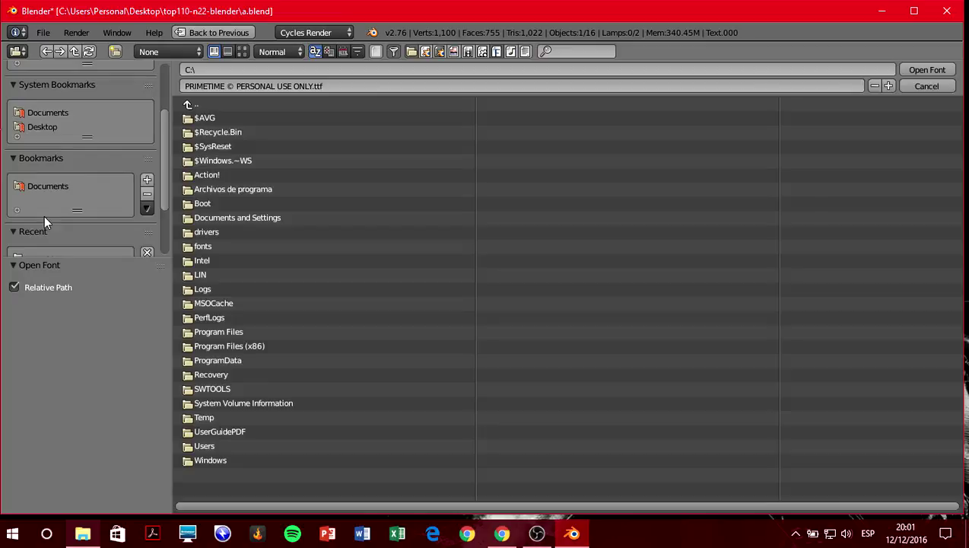
left_click(39, 245)
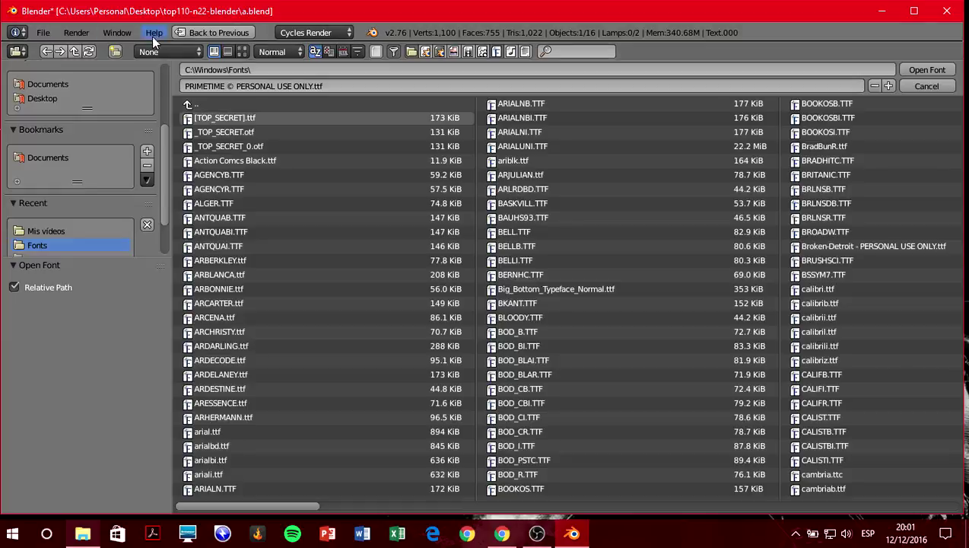
left_click(223, 32)
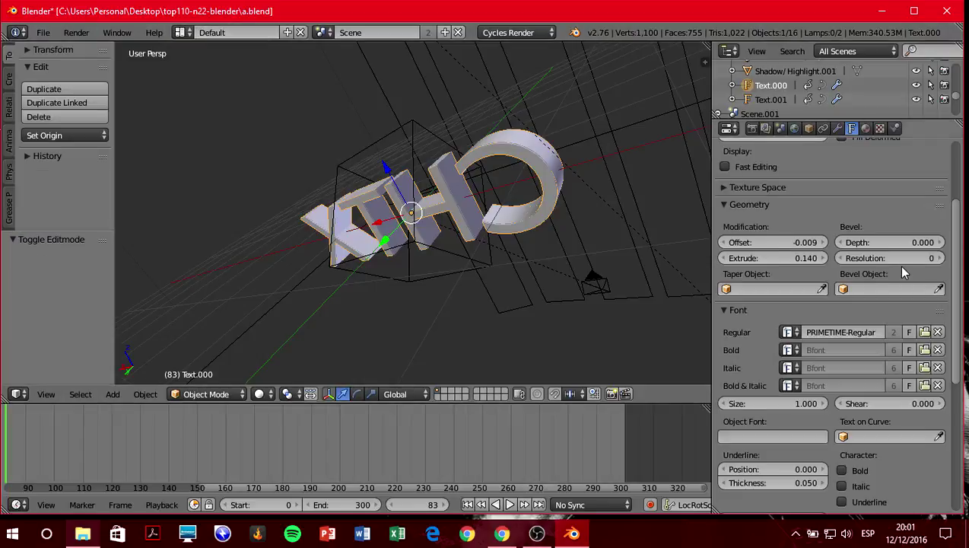
scroll(919, 217, "up", 1)
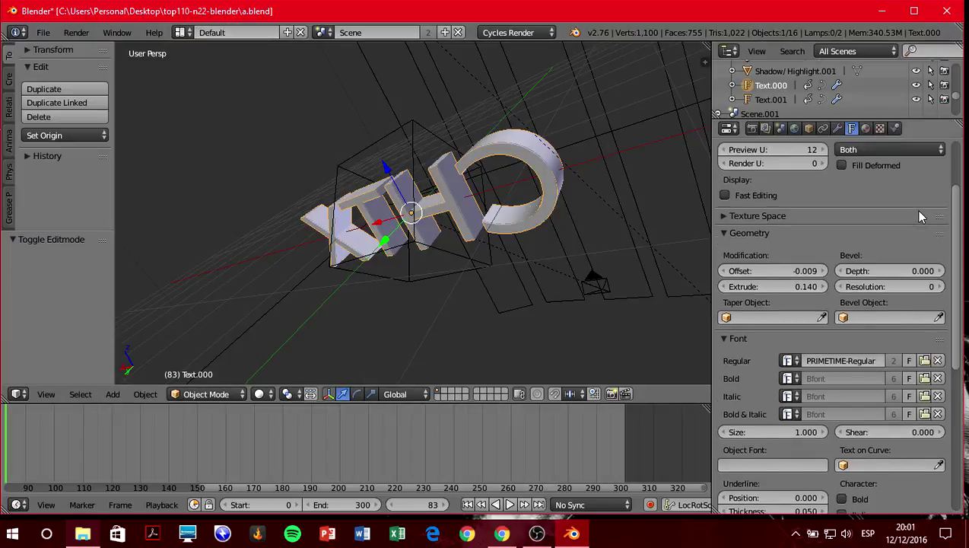
scroll(919, 217, "up", 3)
scroll(781, 99, "down", 5)
scroll(782, 98, "down", 5)
scroll(782, 98, "down", 2)
scroll(782, 98, "up", 10)
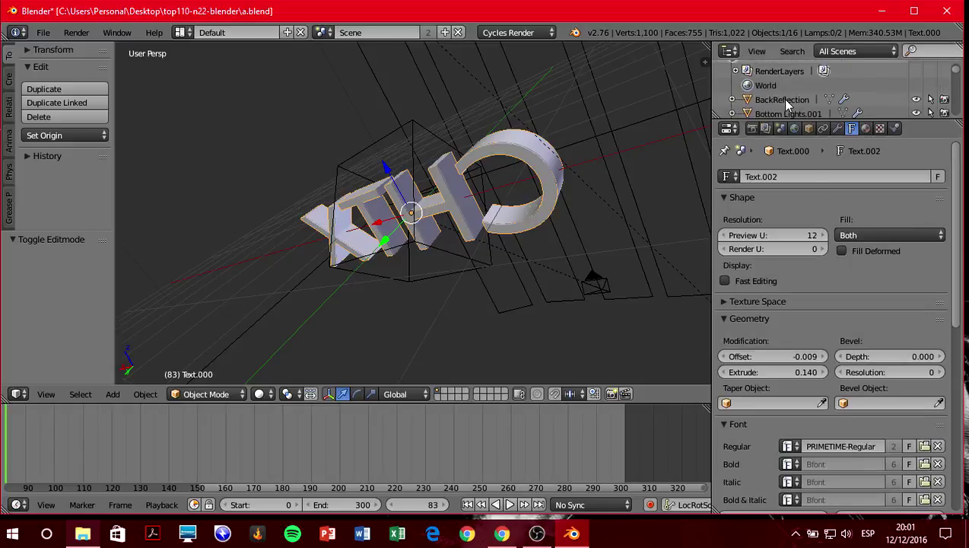
scroll(782, 98, "down", 10)
scroll(782, 98, "down", 2)
scroll(788, 104, "down", 3)
scroll(788, 105, "up", 2)
left_click(767, 85)
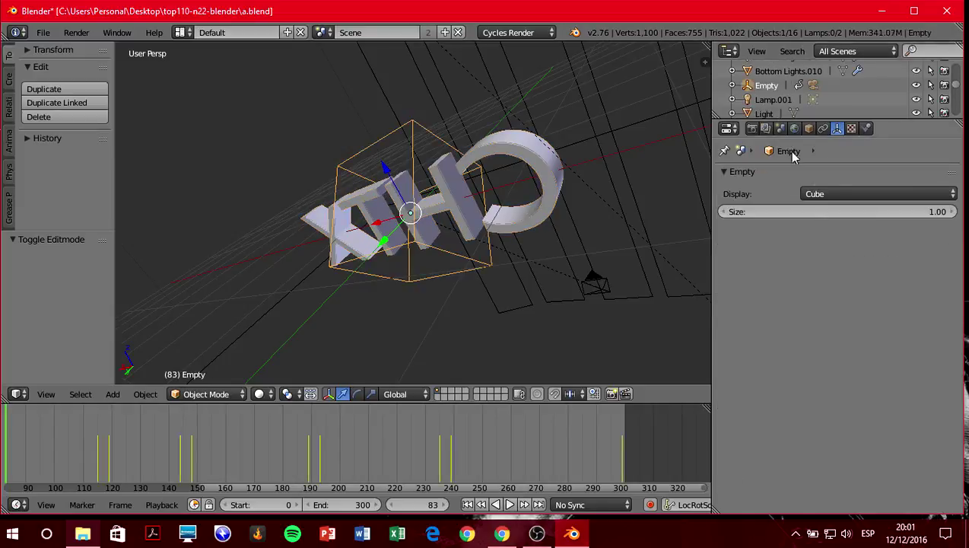
left_click(752, 128)
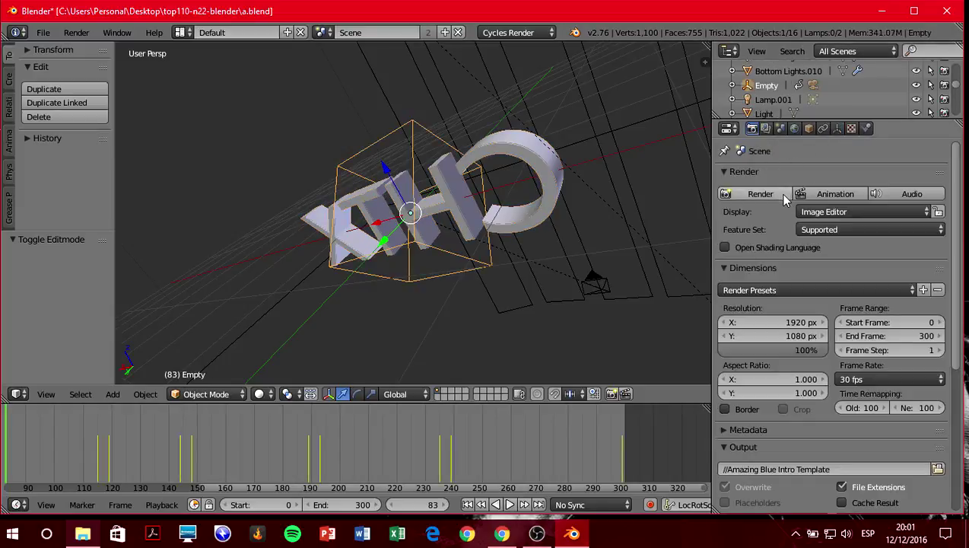
scroll(795, 258, "down", 1)
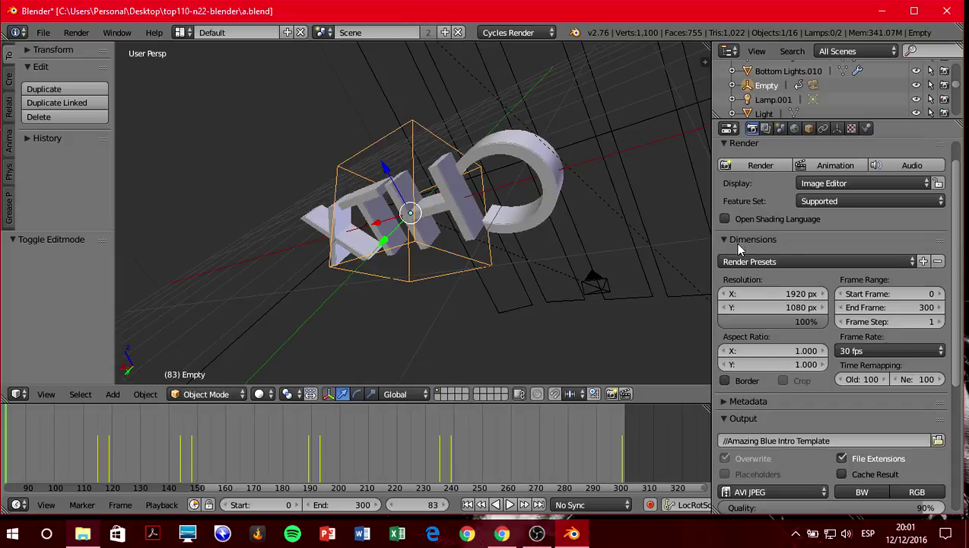
scroll(857, 280, "down", 1)
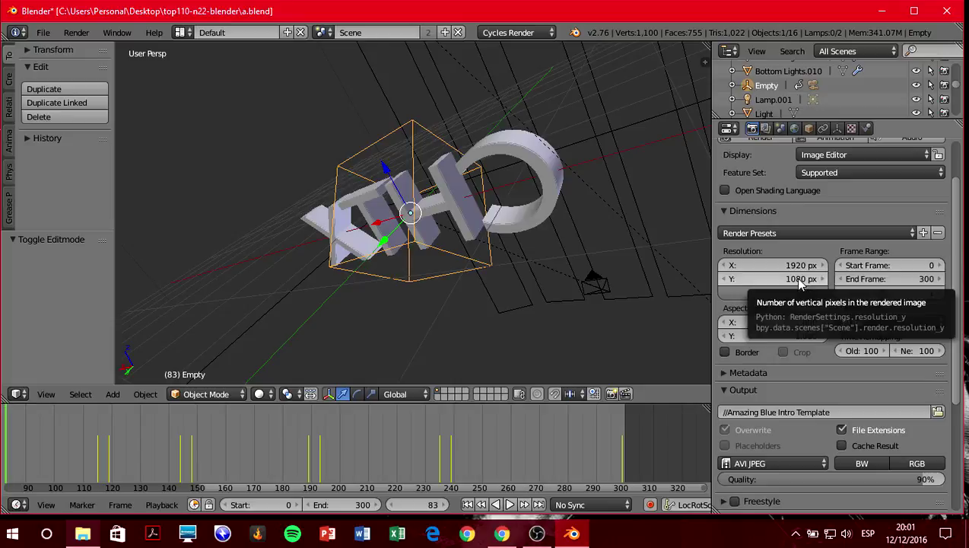
left_click(796, 267)
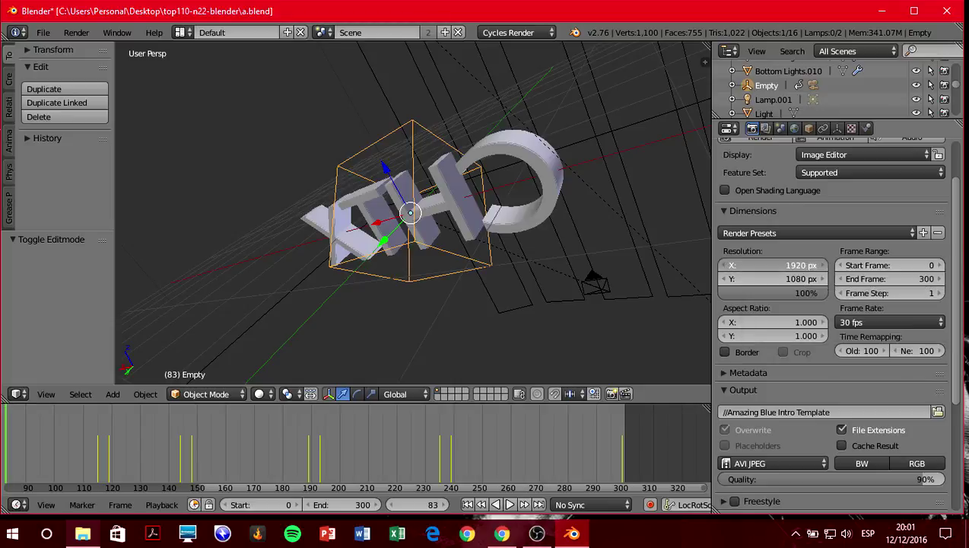
Set the render resolution to 1280 × 720 px.
key("BackSpace")
type("1280")
key("Return")
left_click(800, 278)
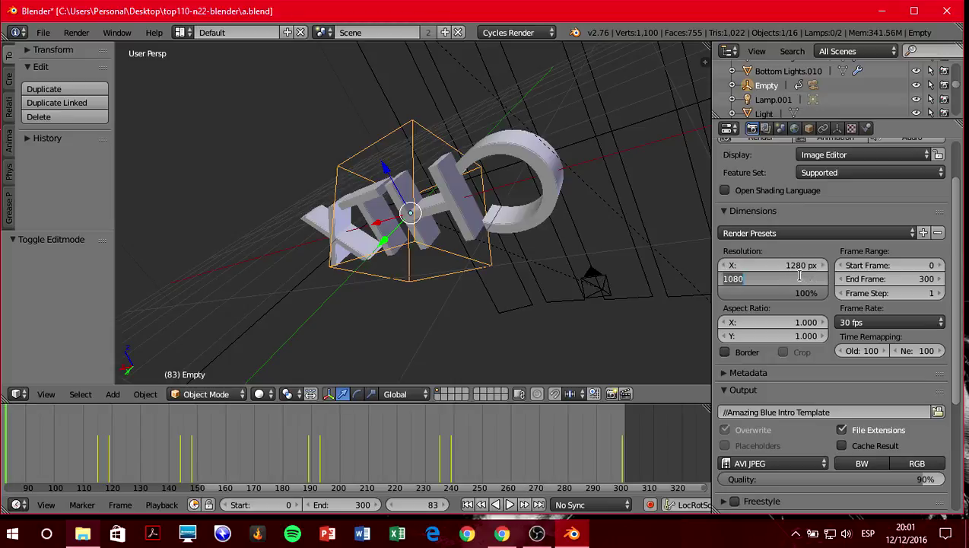
key("BackSpace")
type("720")
key("Return")
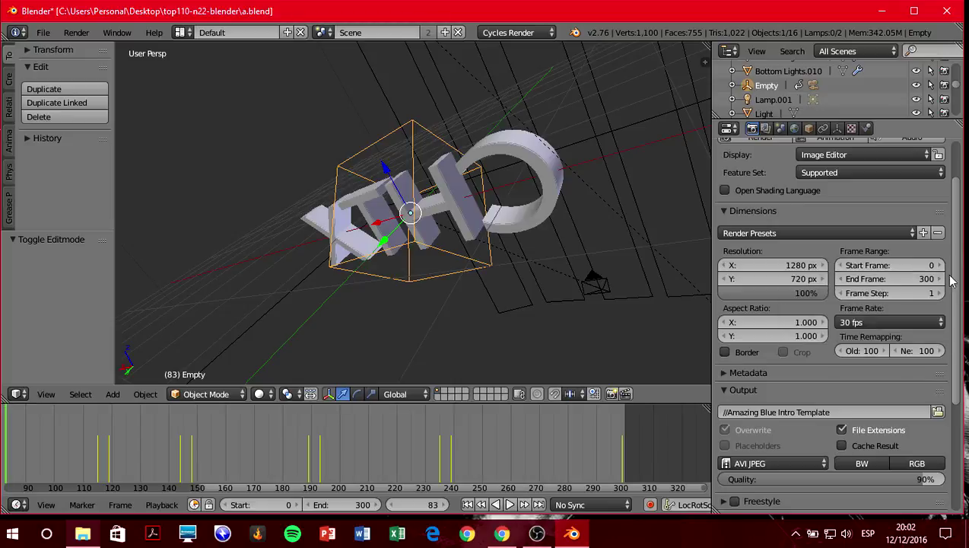
Change the animation's end frame from 300 to 50.
left_click(928, 279)
key("BackSpace")
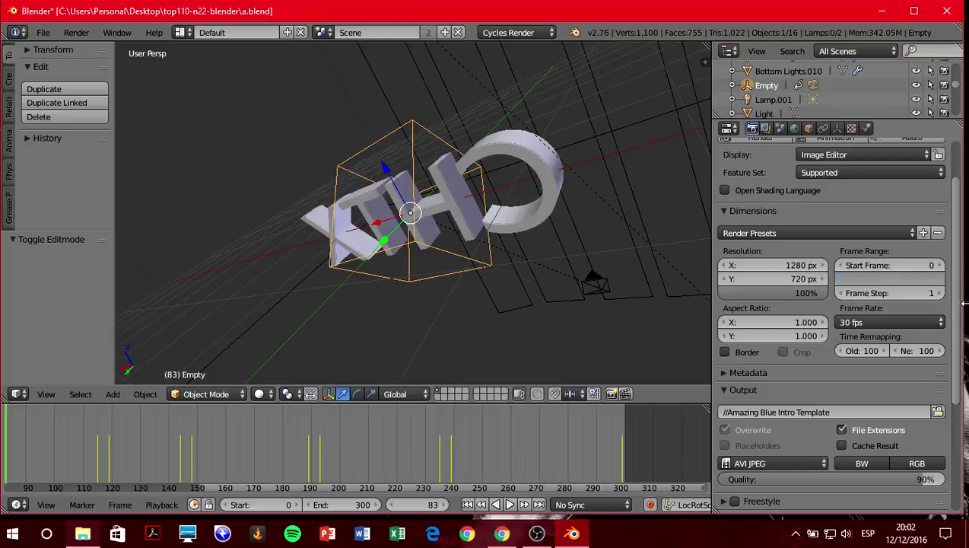
type("50")
key("Return")
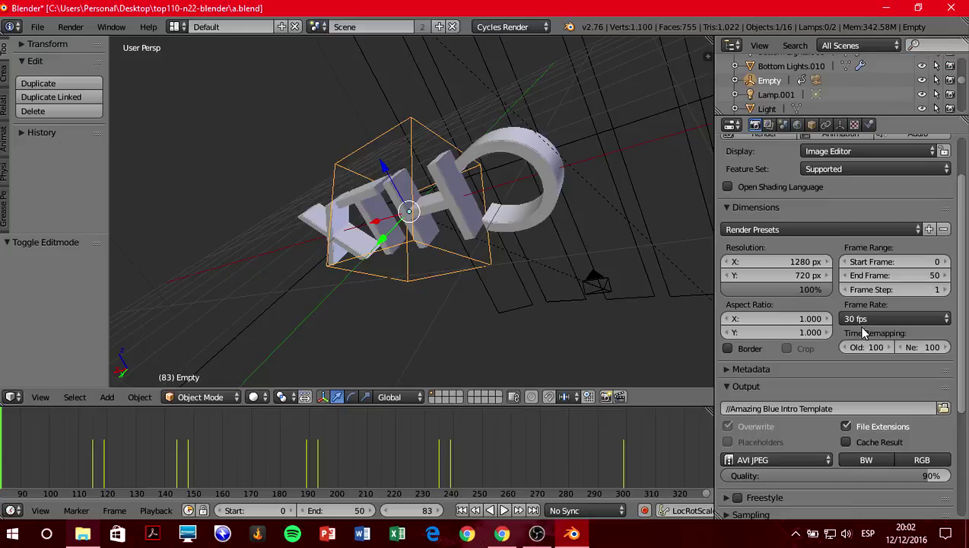
scroll(829, 378, "down", 1)
scroll(829, 379, "down", 1)
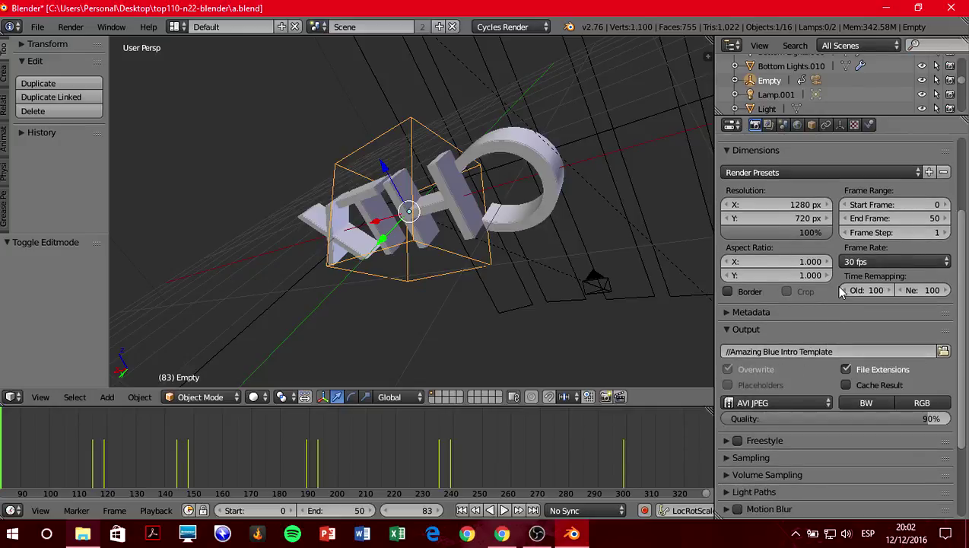
scroll(840, 292, "down", 1)
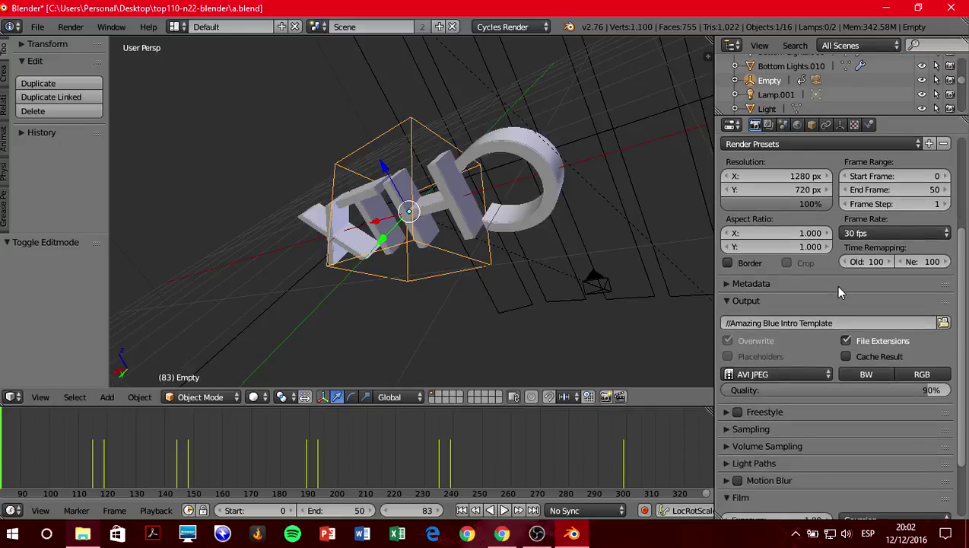
scroll(839, 292, "down", 1)
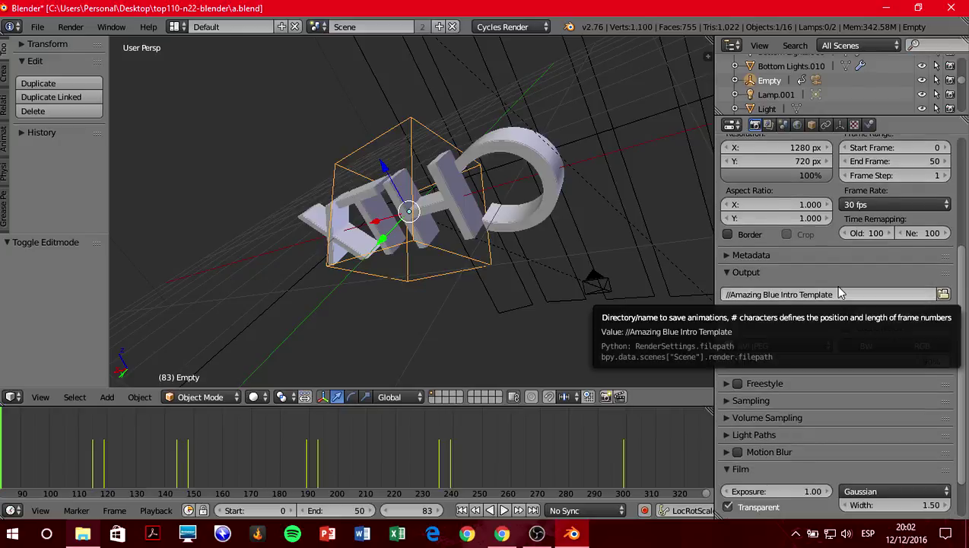
scroll(838, 289, "down", 1)
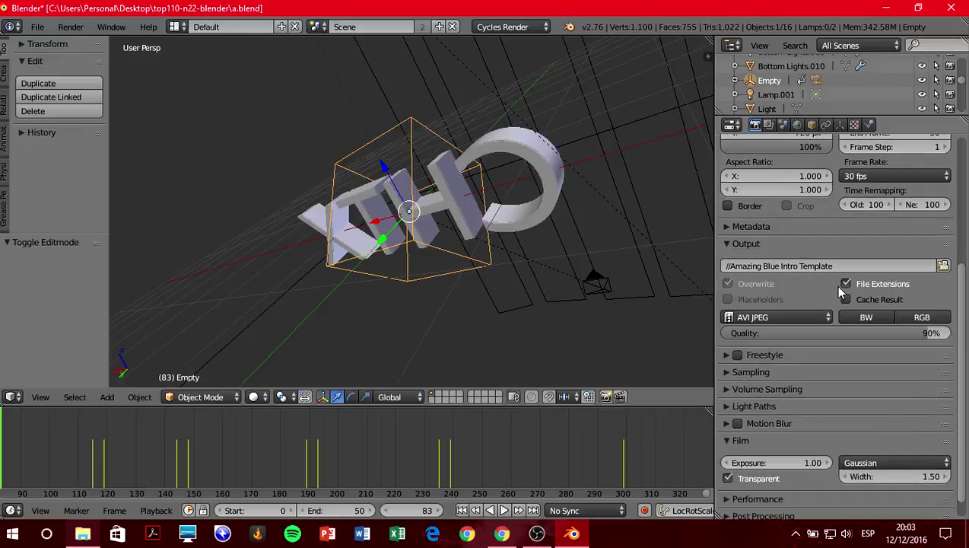
scroll(834, 285, "up", 2)
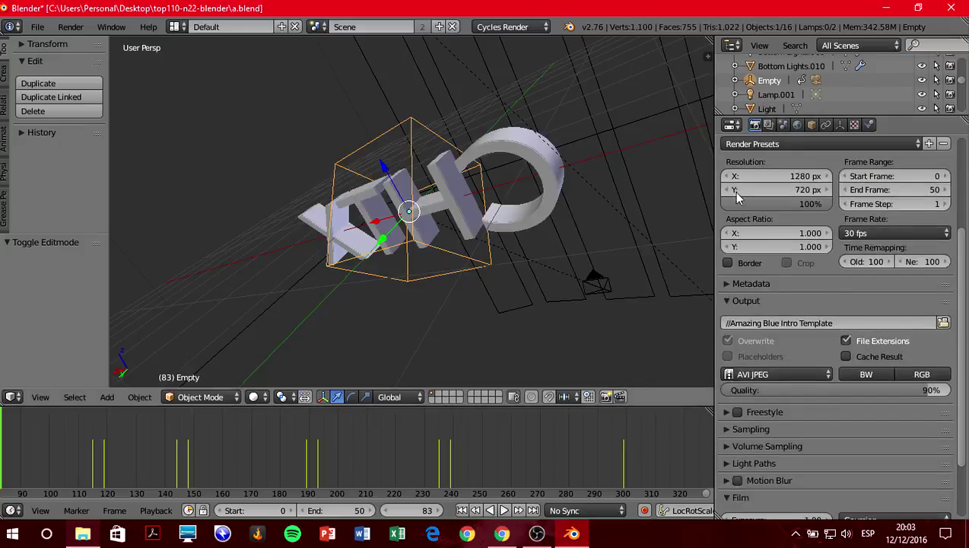
scroll(763, 95, "down", 2)
scroll(763, 97, "down", 2)
scroll(764, 97, "down", 1)
Select Text.000 and show its font settings.
left_click(769, 80)
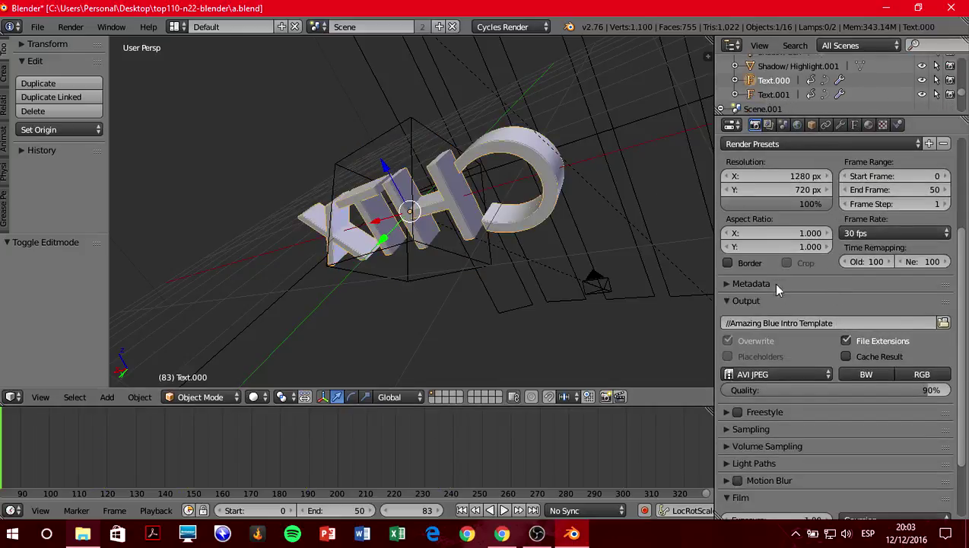
scroll(779, 319, "down", 1)
scroll(790, 349, "up", 2)
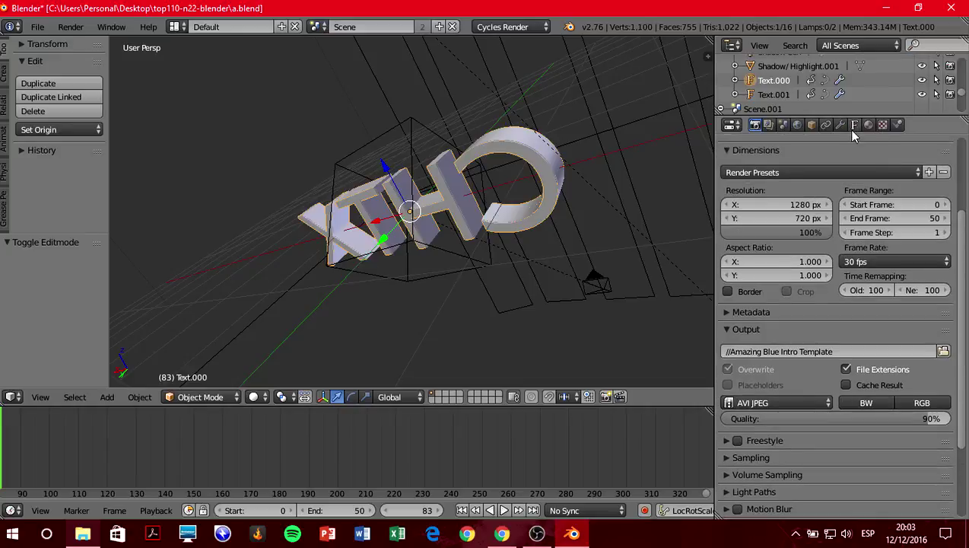
left_click(854, 125)
scroll(813, 265, "down", 1)
scroll(811, 271, "down", 1)
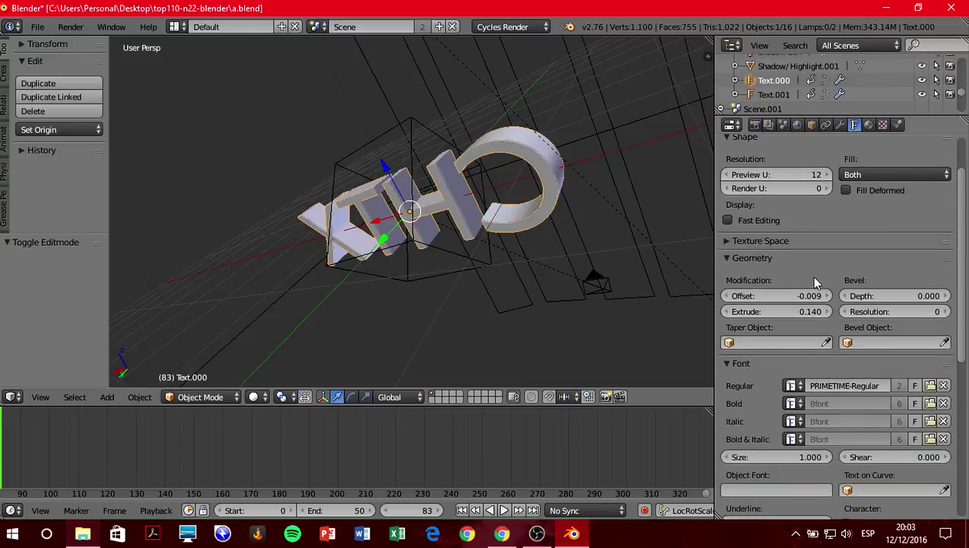
scroll(812, 289, "down", 2)
scroll(812, 296, "down", 1)
scroll(813, 301, "down", 2)
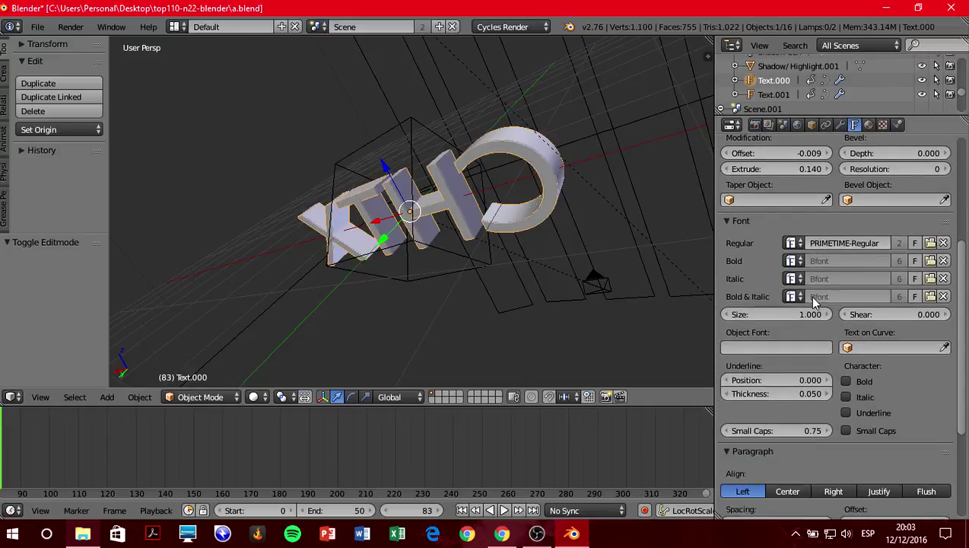
Try a larger font size and 0.200 shear, then reset to size 1.000 and shear 0.000.
left_click(825, 315)
left_click(829, 316)
left_click(727, 318)
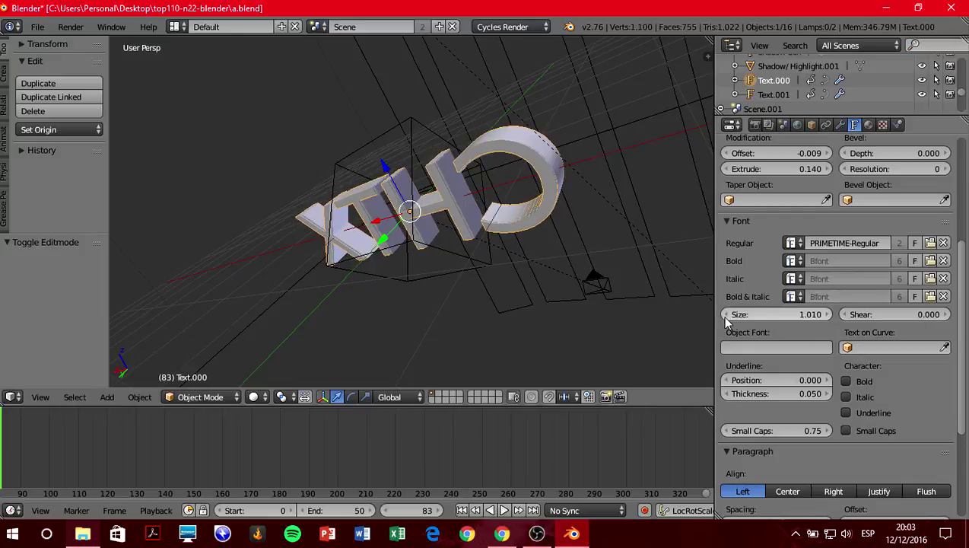
left_click(726, 318)
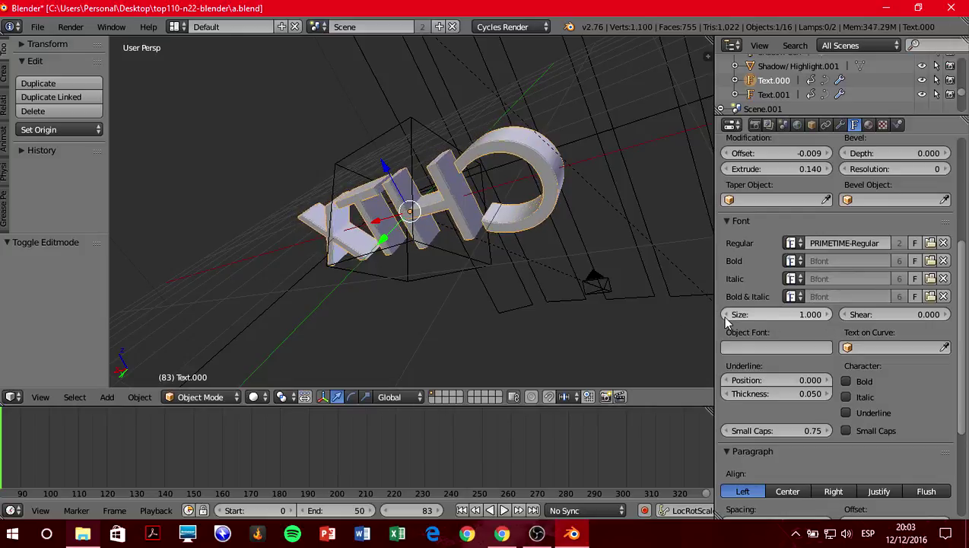
left_click(945, 314)
left_click(946, 314)
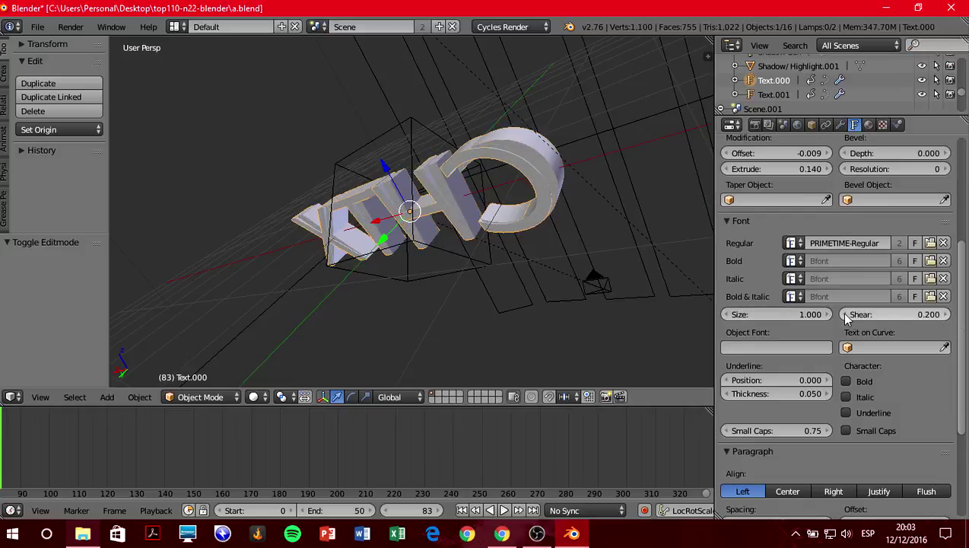
left_click(845, 315)
left_click(845, 315)
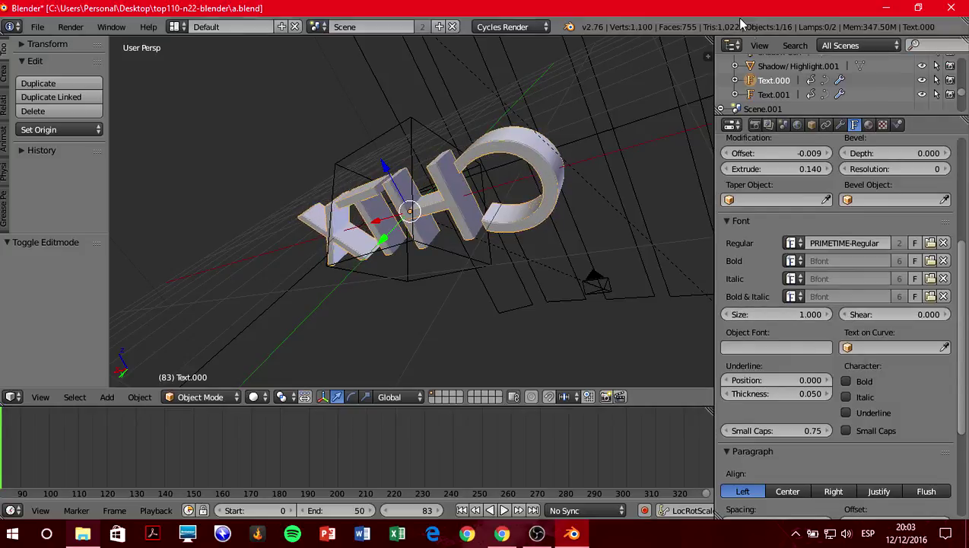
Reselect the Empty and return to the render settings.
scroll(782, 82, "up", 2)
scroll(782, 81, "up", 3)
scroll(781, 82, "up", 3)
scroll(781, 82, "up", 5)
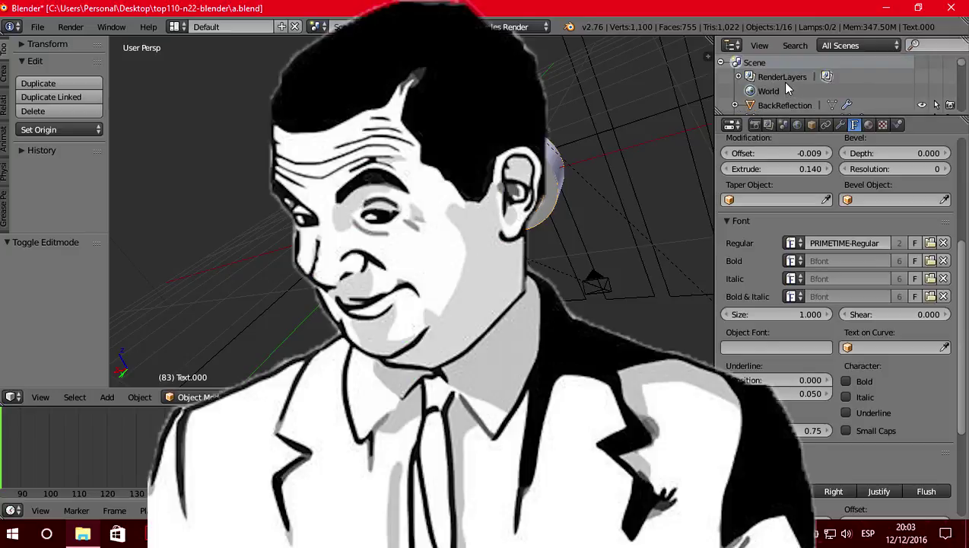
scroll(781, 82, "down", 3)
scroll(786, 87, "down", 2)
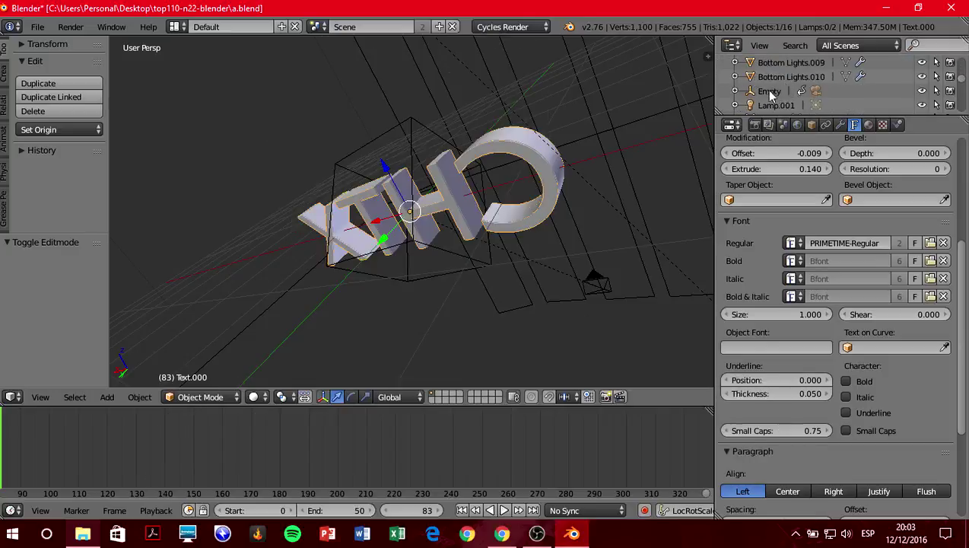
left_click(770, 91)
left_click(757, 124)
Check the project folder, then point the render output to the Mis videos folder.
scroll(818, 302, "down", 2)
scroll(818, 302, "down", 1)
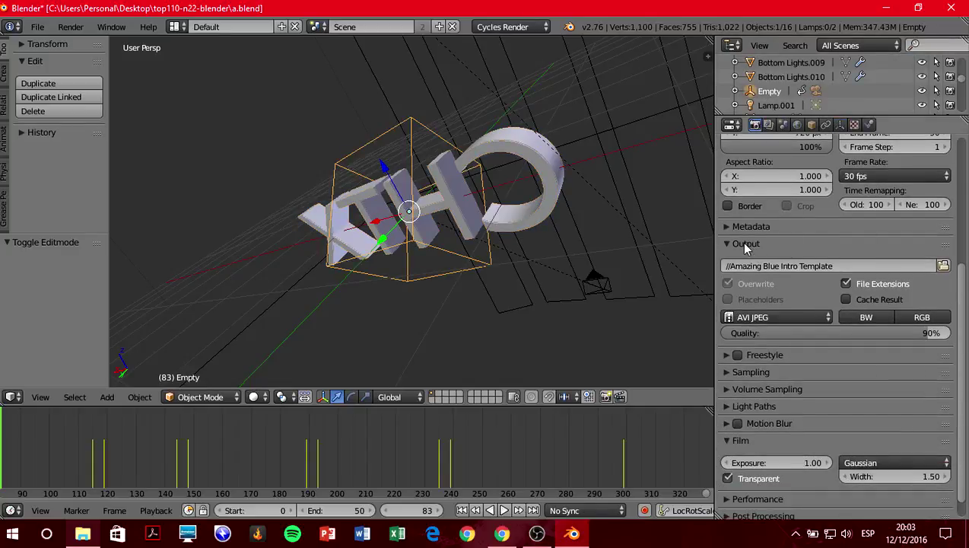
scroll(768, 246, "down", 1)
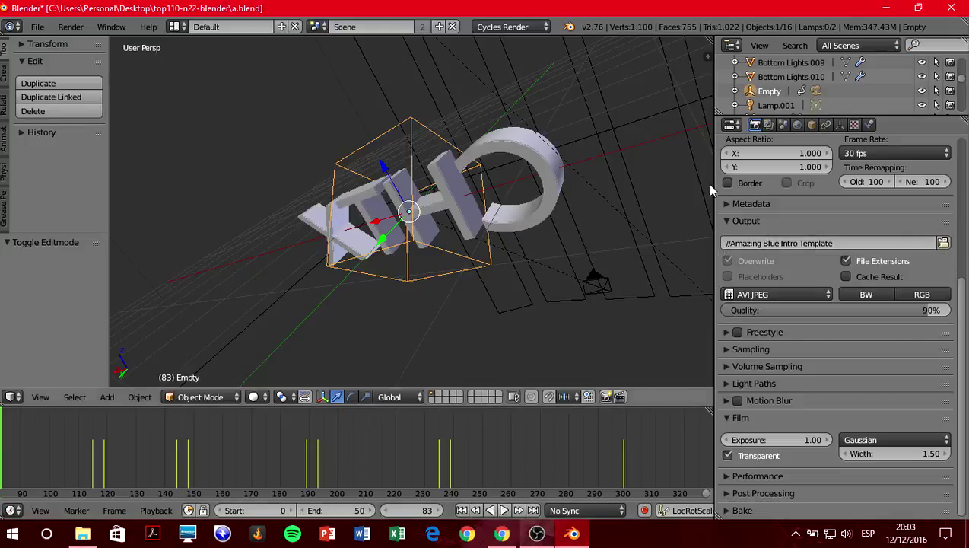
left_click(884, 8)
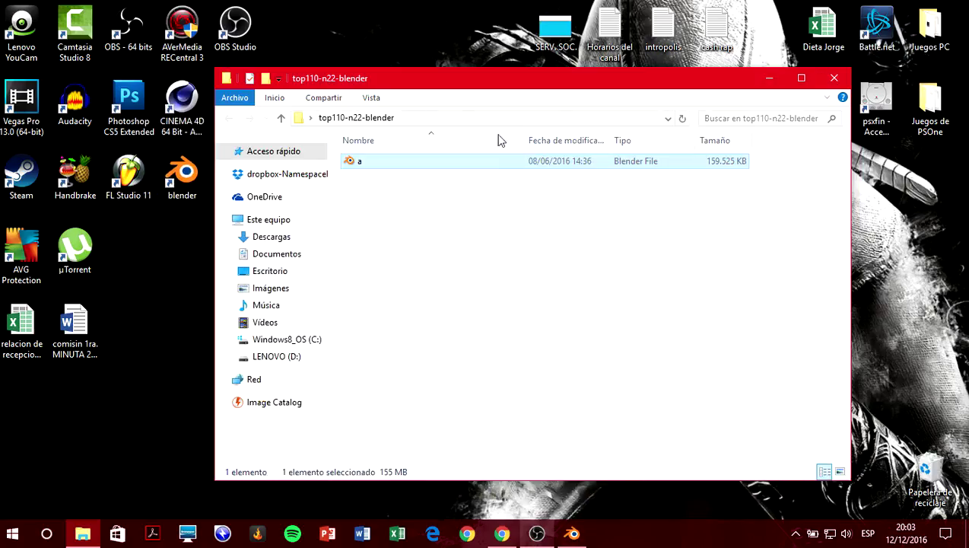
left_click(569, 533)
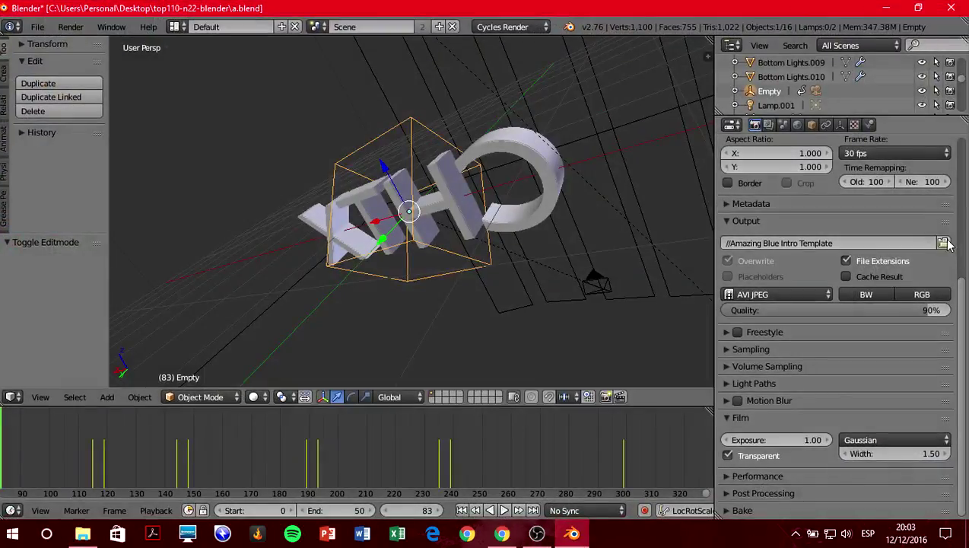
left_click(932, 258)
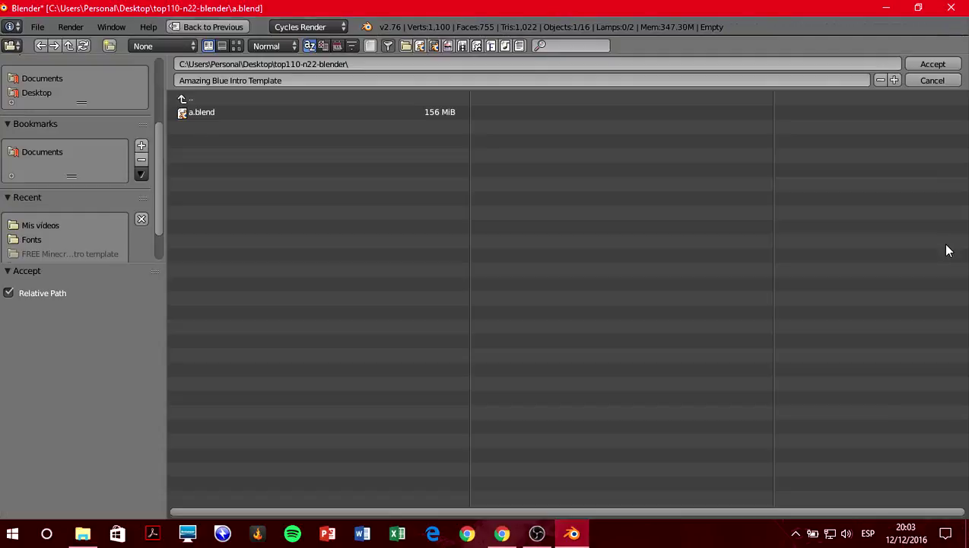
left_click(47, 225)
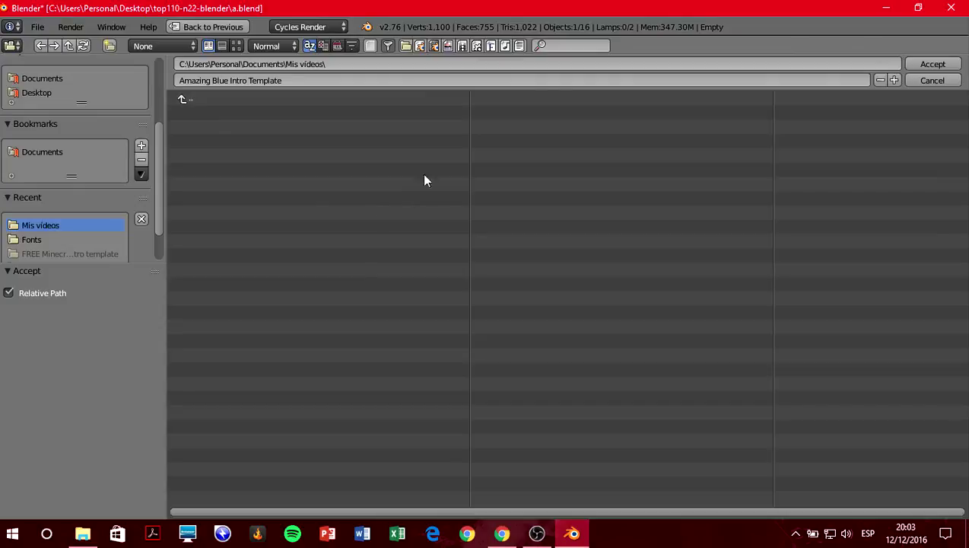
left_click(931, 65)
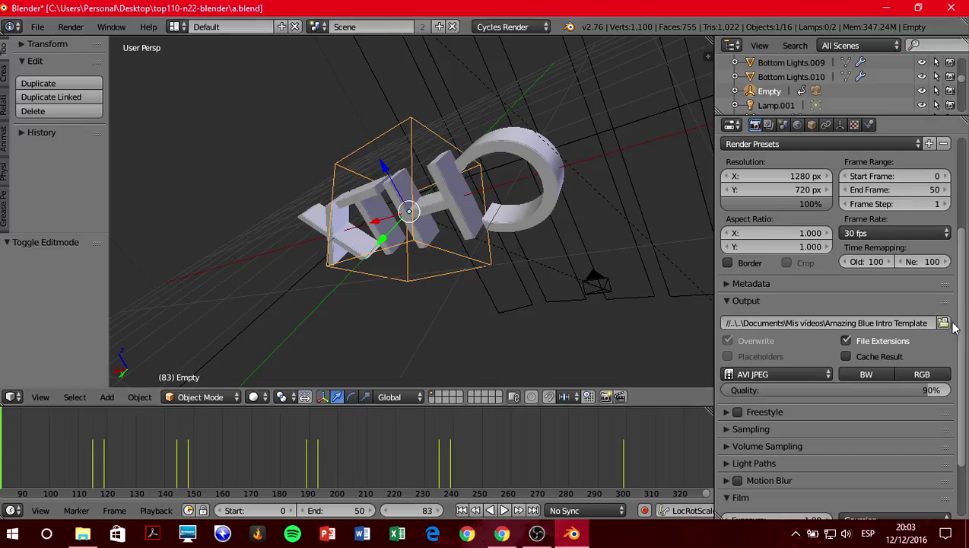
Re-browse to Documents > Mis videos and accept it as the output location.
left_click(944, 323)
scroll(113, 78, "up", 3)
left_click(51, 146)
left_click(53, 137)
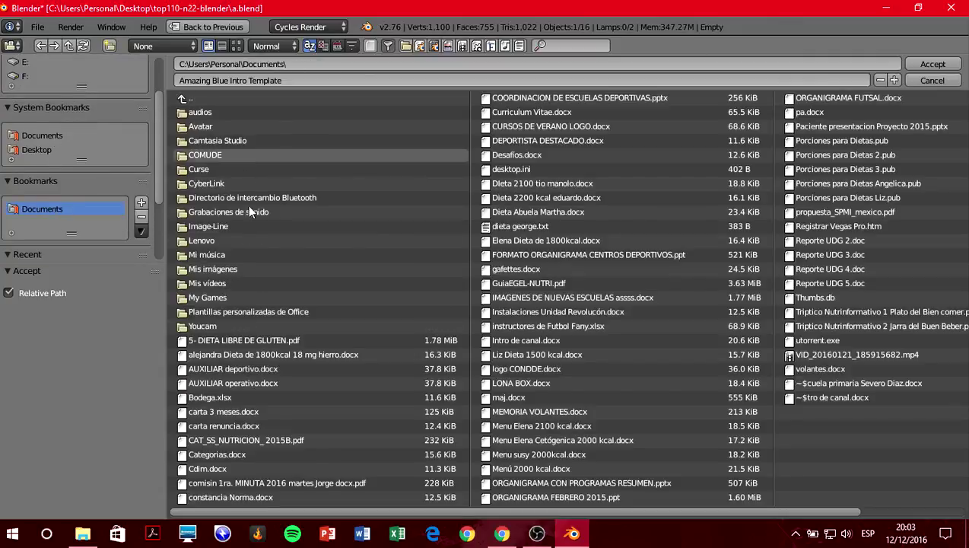
left_click(222, 291)
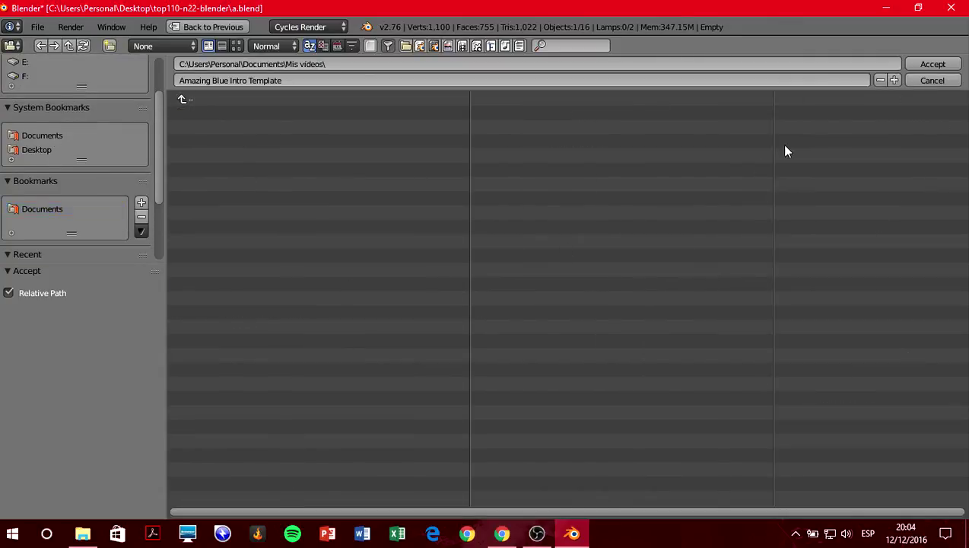
left_click(948, 65)
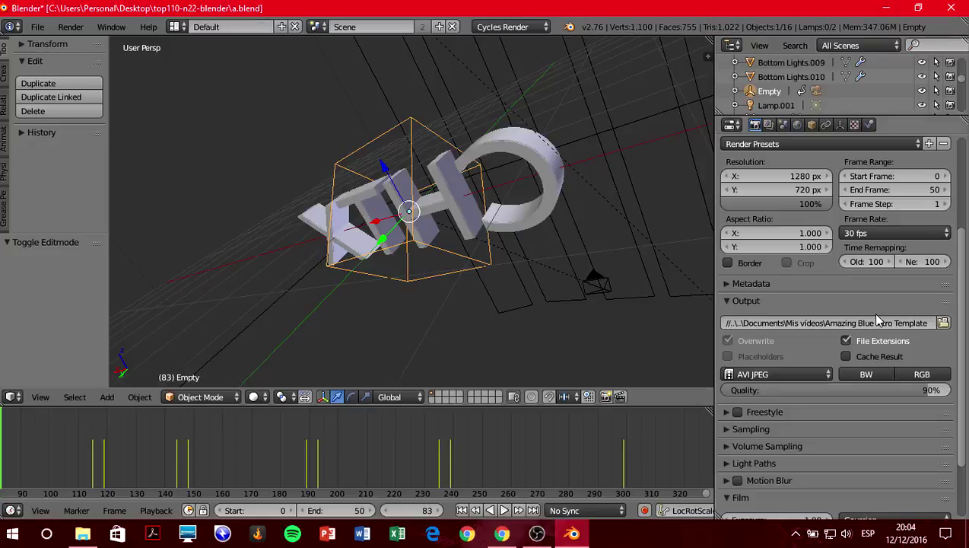
scroll(882, 323, "down", 1)
scroll(917, 346, "down", 1)
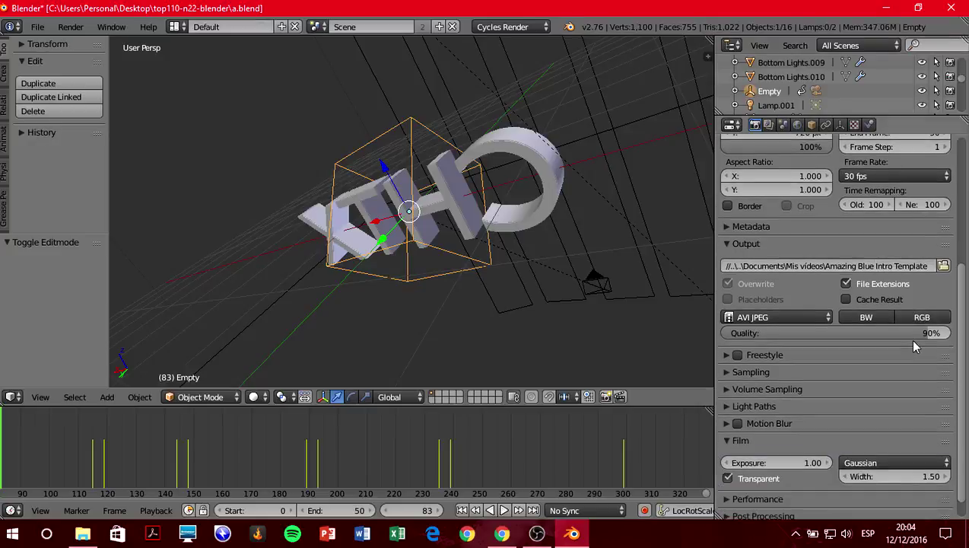
Set the output file format to H.264 with RGB colour.
left_click(786, 317)
left_click(791, 316)
left_click(789, 317)
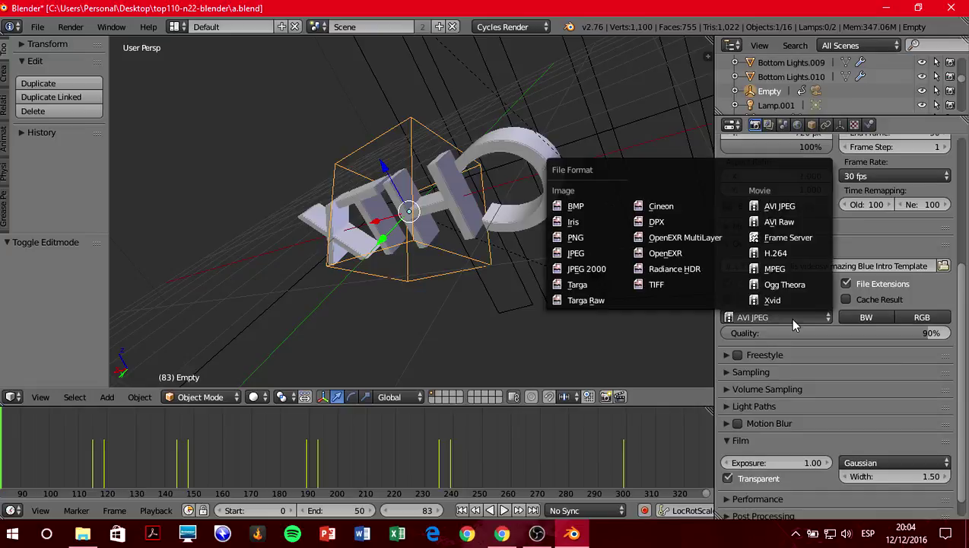
left_click(792, 257)
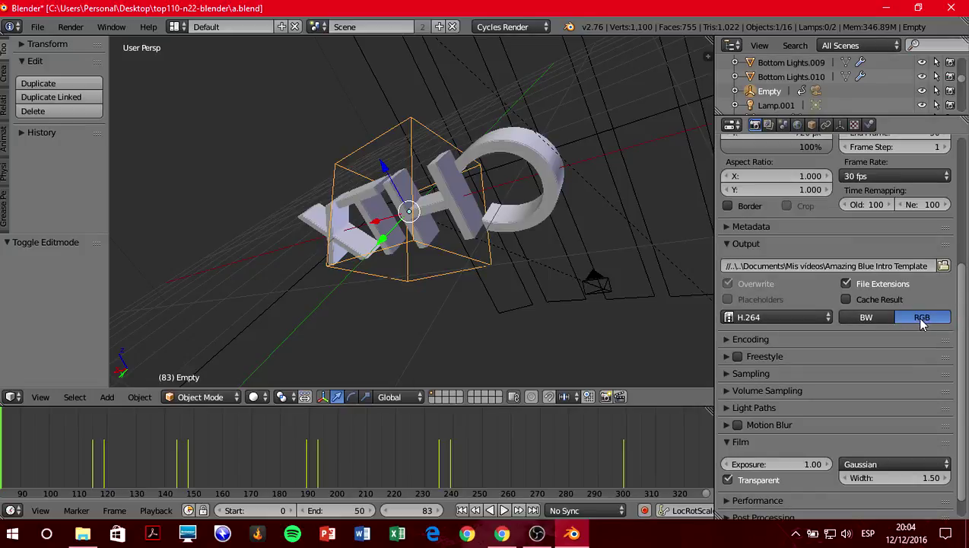
Set the encoding container to MPEG-4 and look over the encoding settings.
scroll(925, 298, "down", 1)
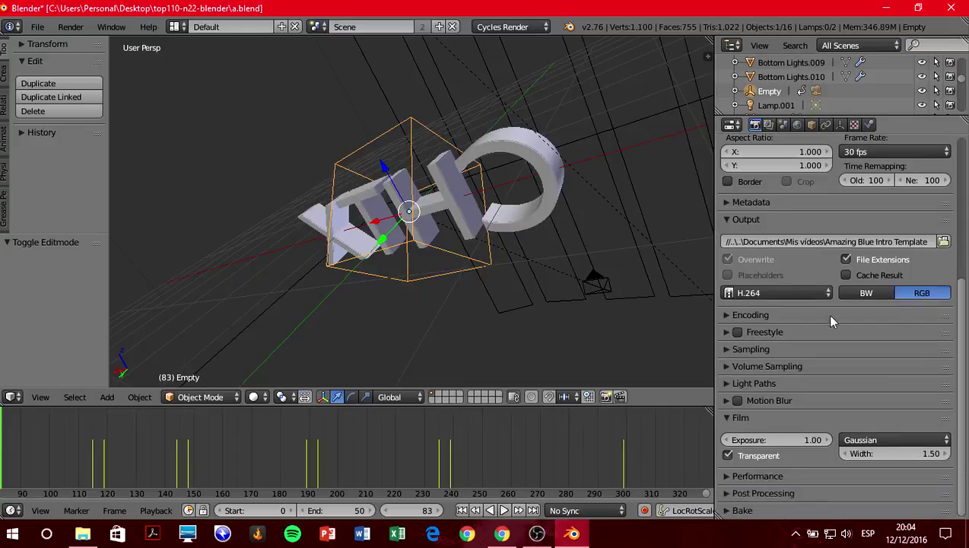
left_click(731, 314)
scroll(848, 299, "down", 1)
left_click(795, 326)
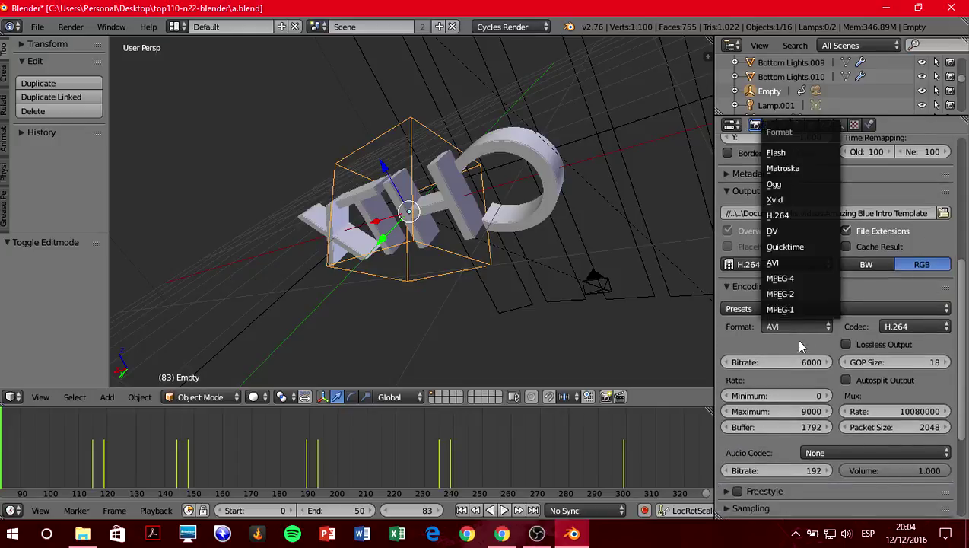
left_click(792, 283)
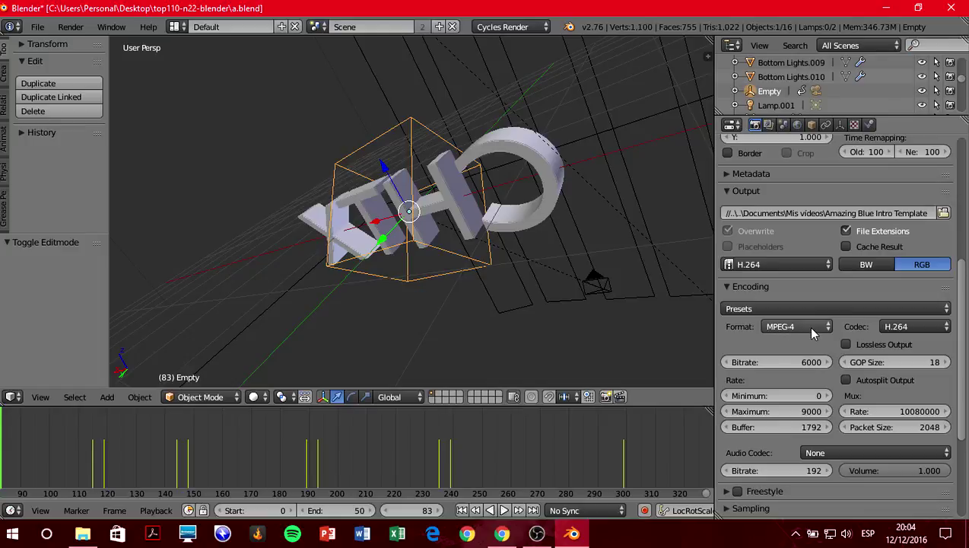
scroll(844, 299, "down", 1)
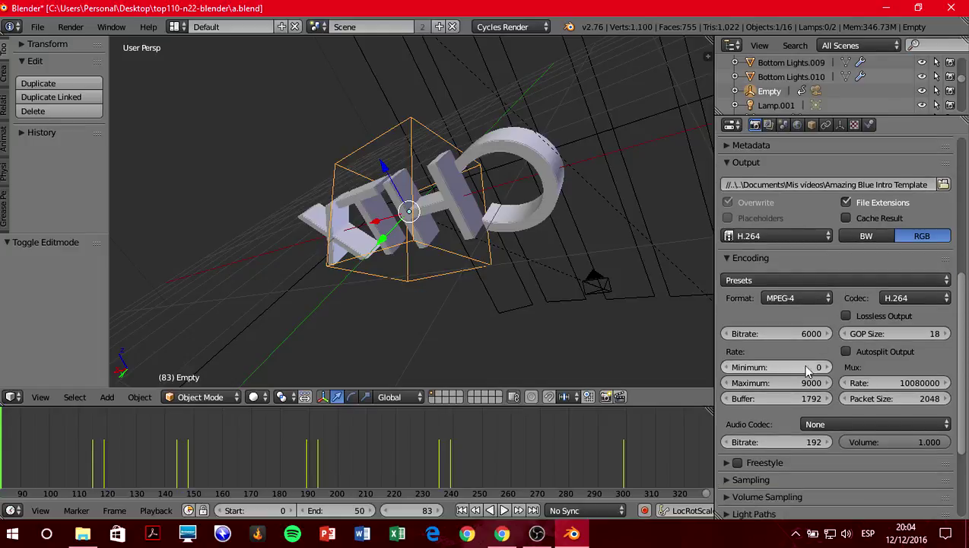
scroll(814, 369, "down", 1)
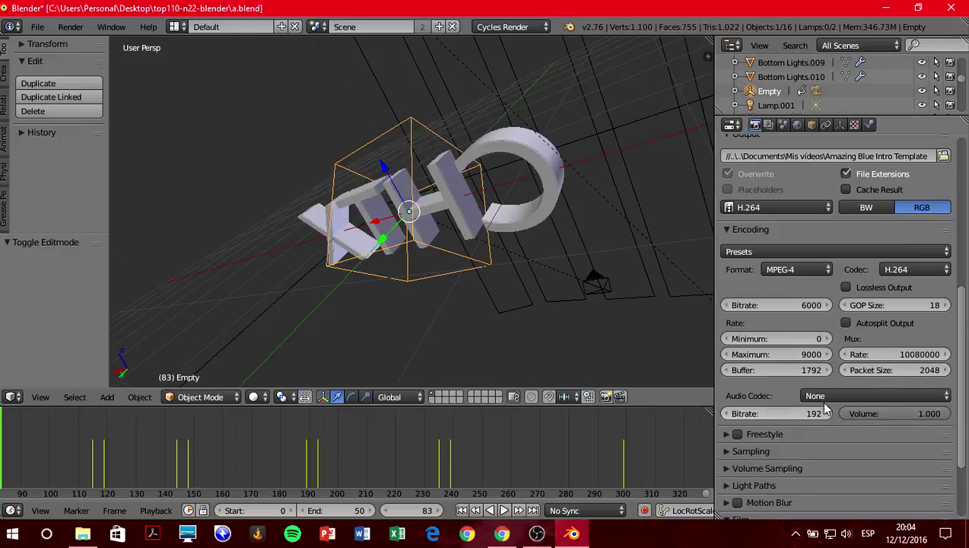
scroll(870, 356, "up", 3)
scroll(845, 258, "up", 1)
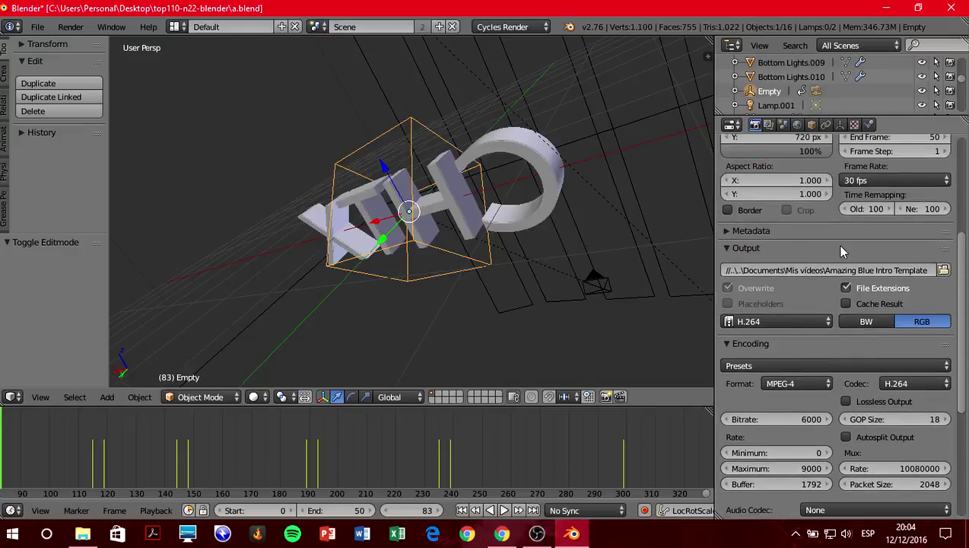
scroll(841, 249, "up", 4)
scroll(837, 246, "up", 2)
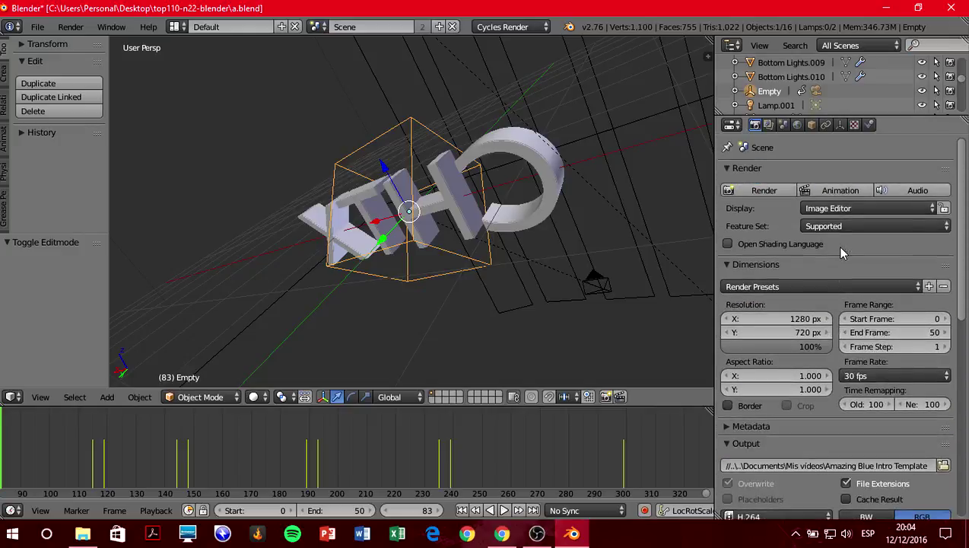
Render all frames 0–50 of the animation to H.264, then open File Explorer.
left_click(824, 192)
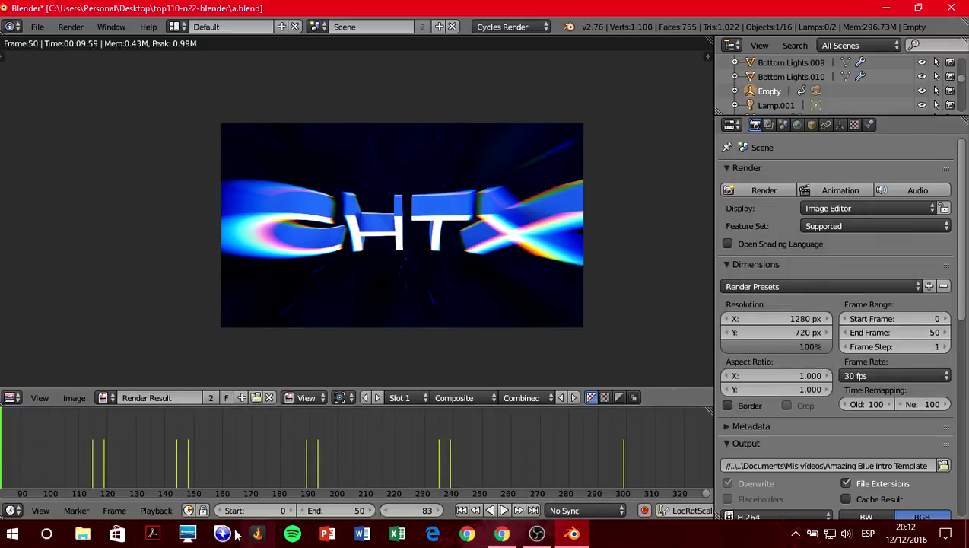
left_click(89, 536)
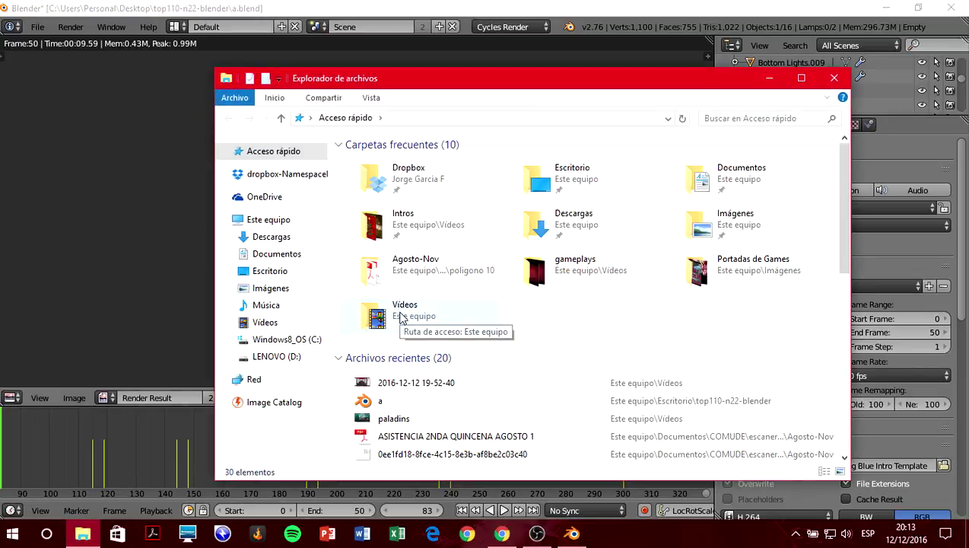
Open the Amazing Blue Intro Template video from Vídeos, play it from the start, then close it.
double_click(395, 314)
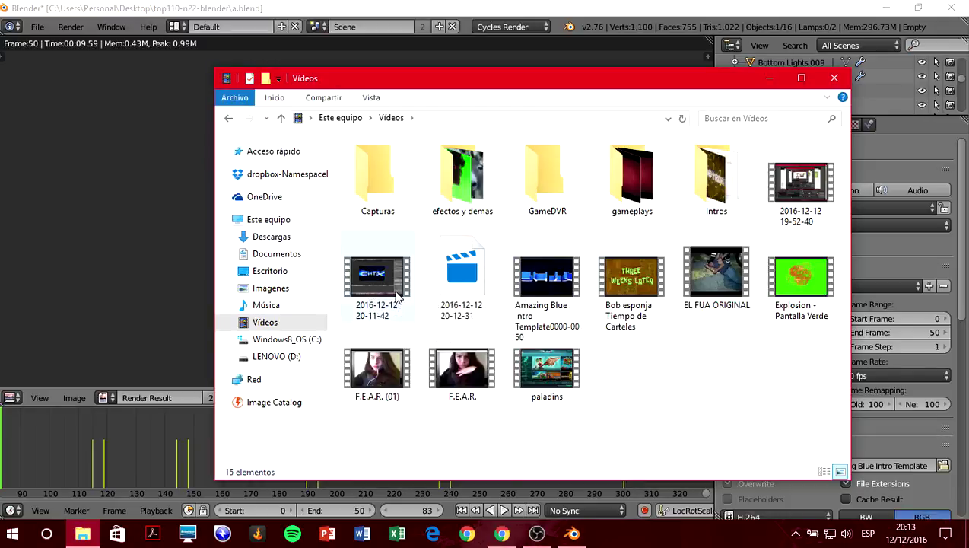
mouse_move(546, 278)
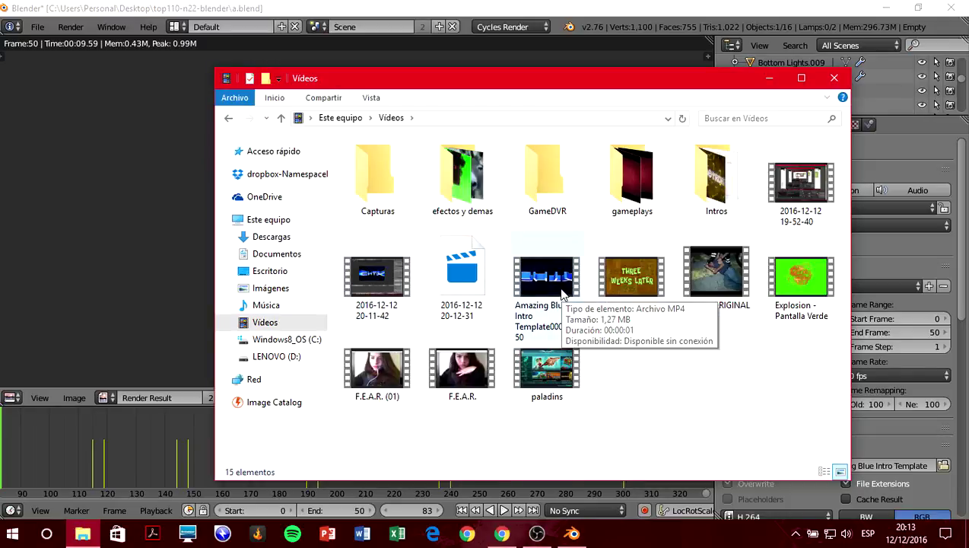
double_click(556, 292)
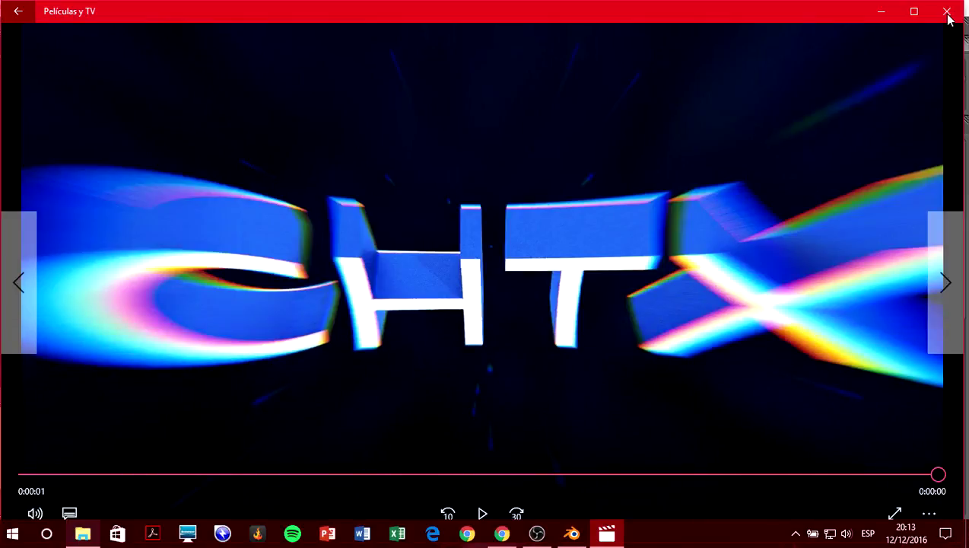
left_click(26, 474)
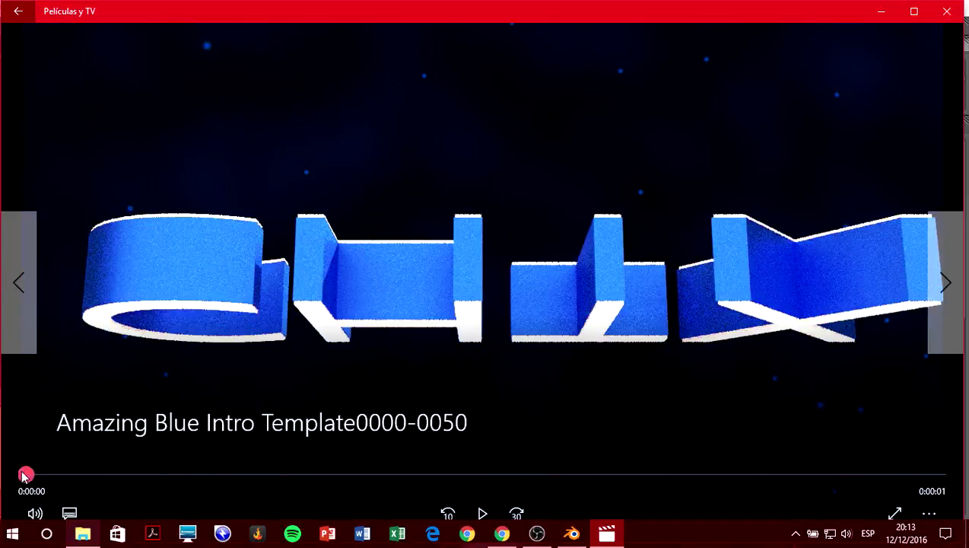
left_click(482, 514)
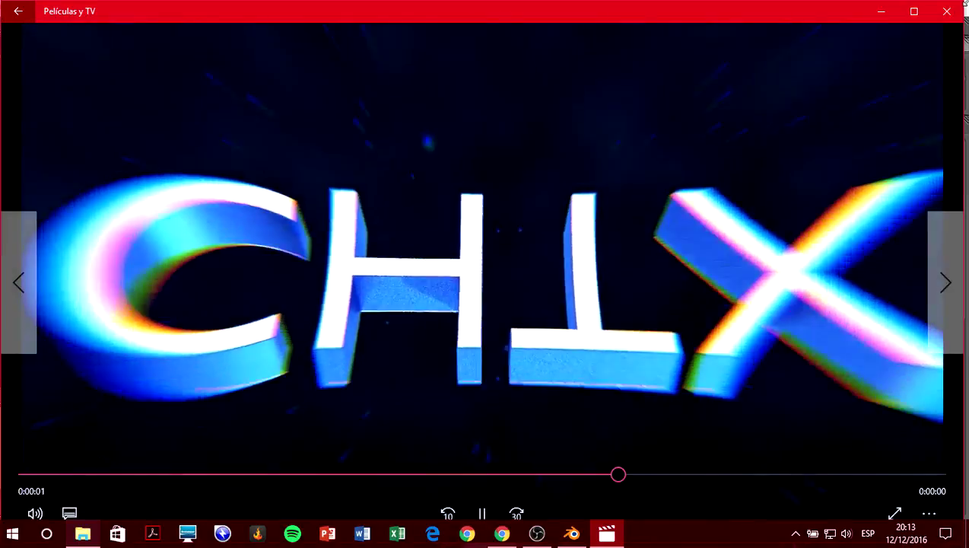
left_click(948, 12)
mouse_move(801, 277)
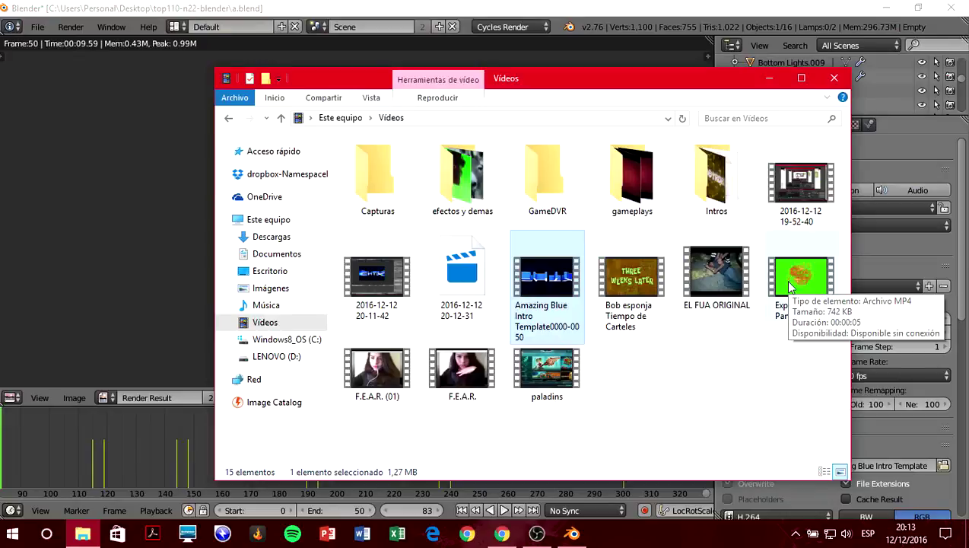
Minimize the Vídeos window and Blender so the desktop shows.
left_click(769, 77)
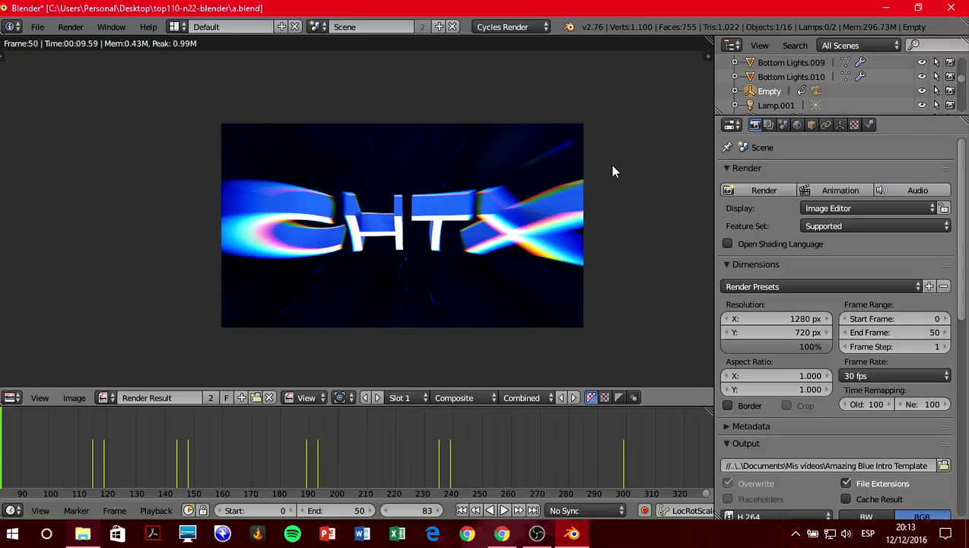
left_click(885, 9)
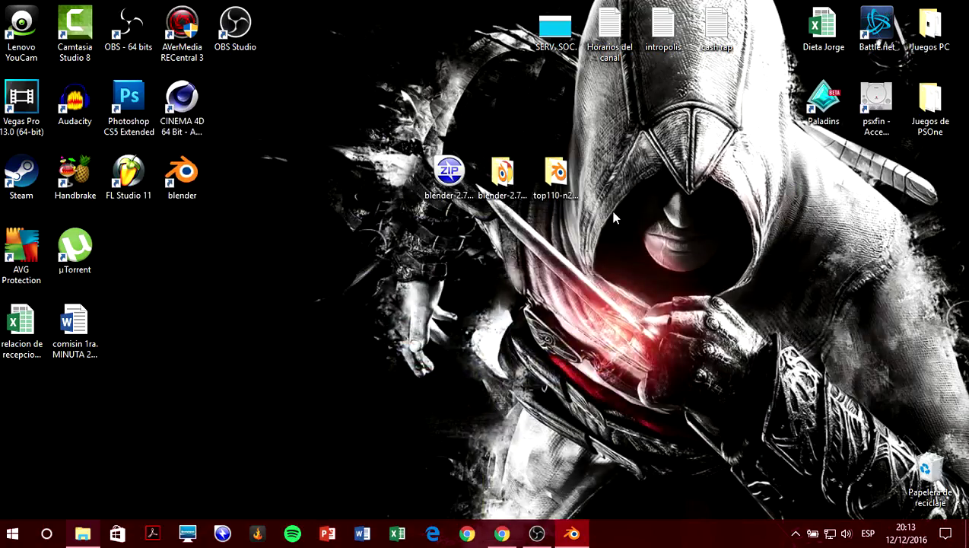